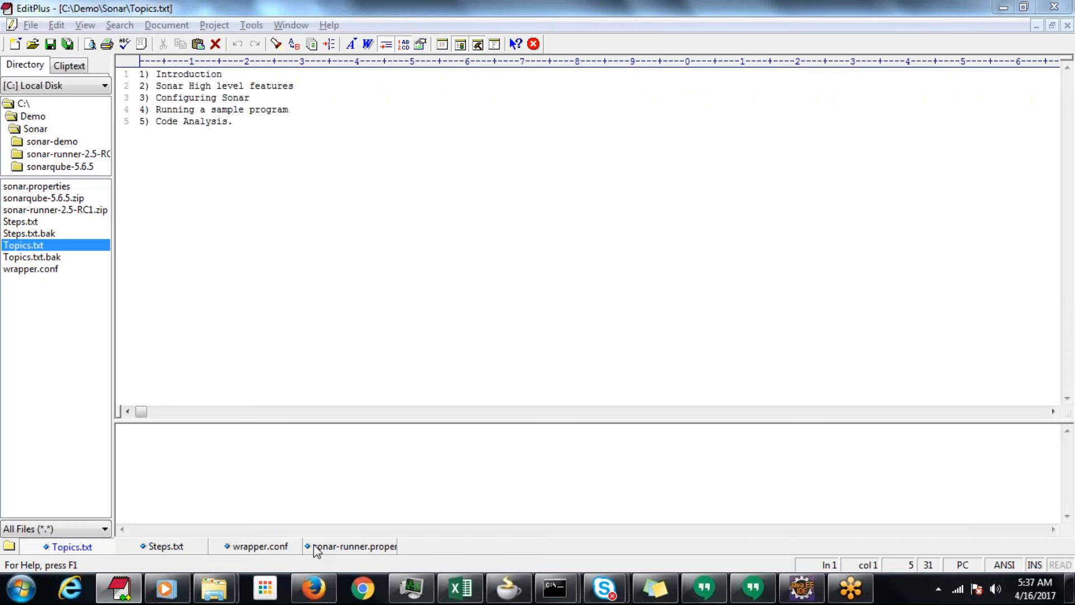
Bring up the Steps.txt notes and switch to Eclipse to review the ArthemiticalOperation.java code down to its main method
{"action": "left_click", "coordinate": [165, 546]}
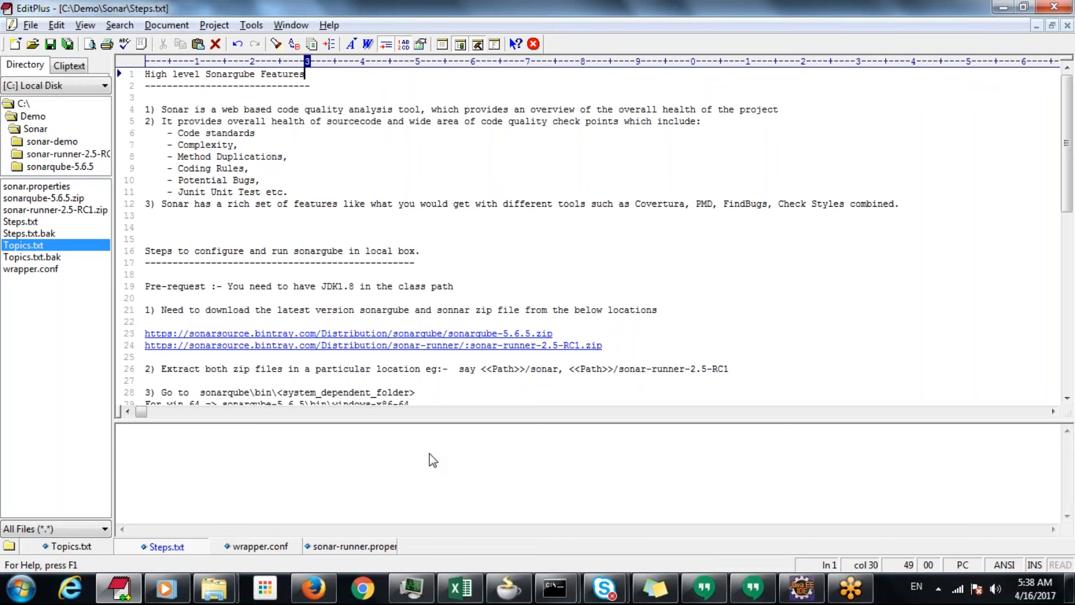
{"action": "left_click", "coordinate": [793, 597]}
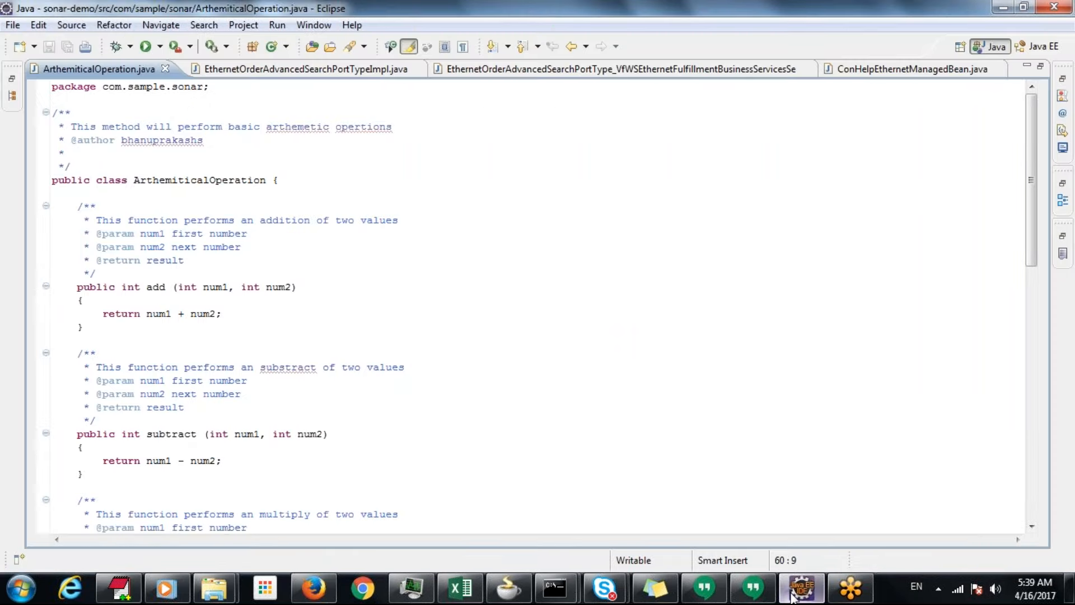
{"action": "left_click", "coordinate": [631, 432]}
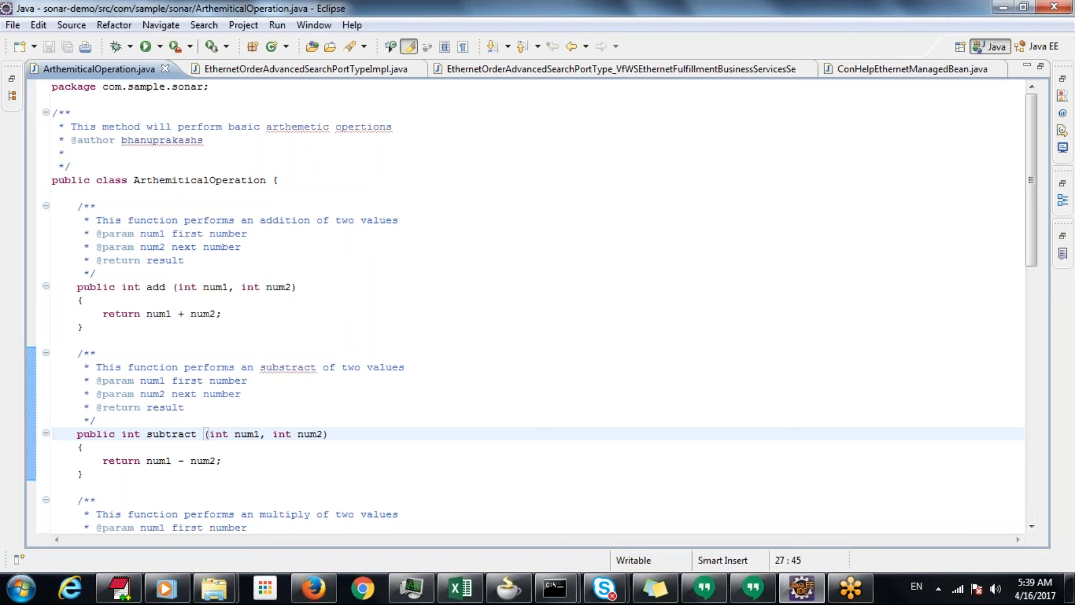
{"action": "left_click", "coordinate": [1032, 526]}
{"action": "left_click_drag", "start_coordinate": [1031, 526], "coordinate": [1032, 527]}
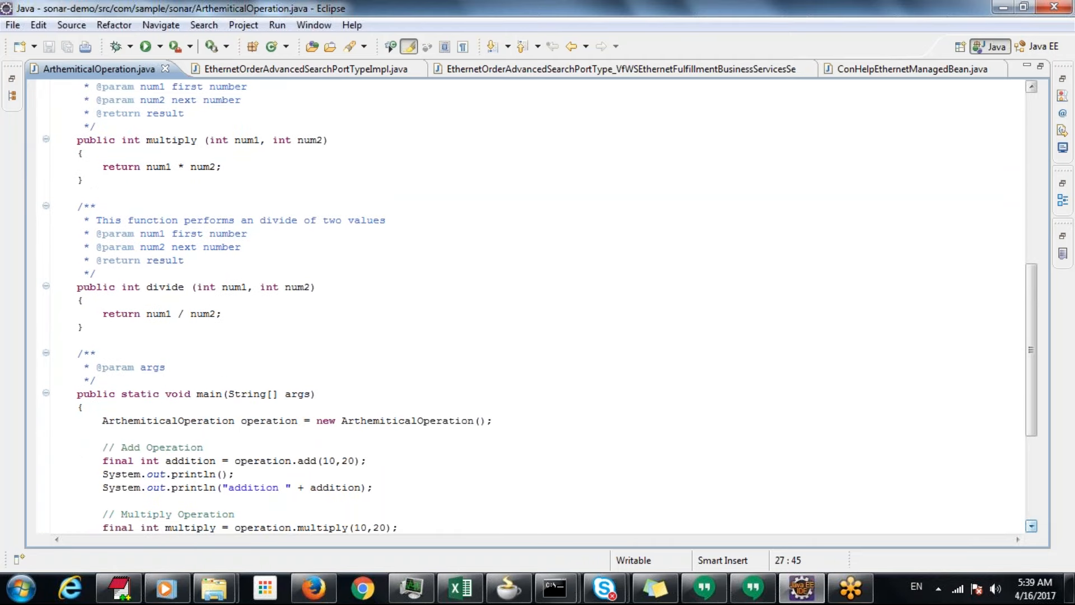
{"action": "left_click", "coordinate": [1032, 117]}
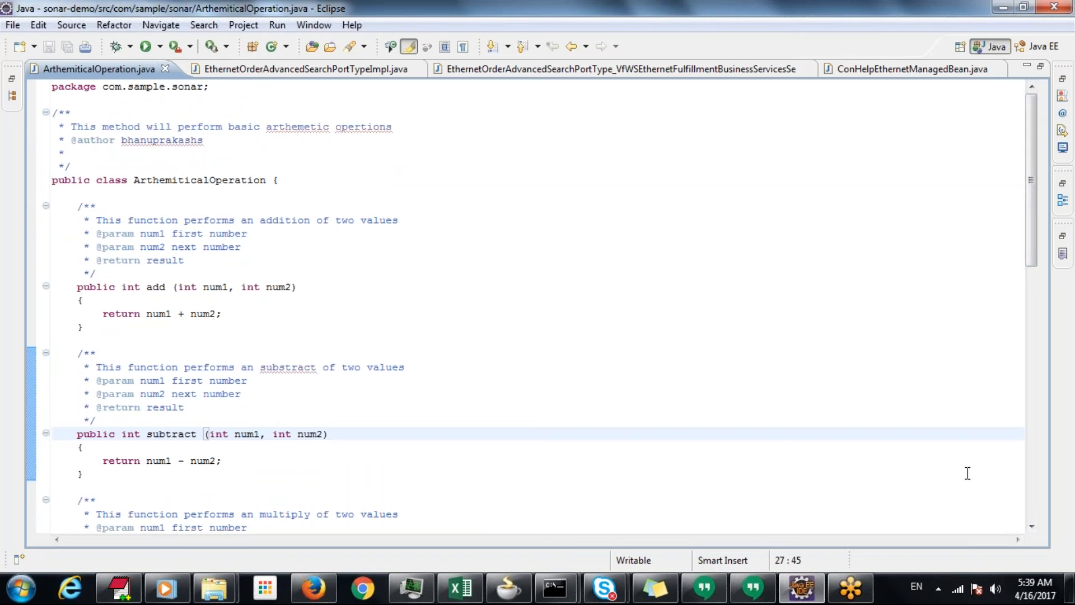
{"action": "left_click", "coordinate": [1031, 527]}
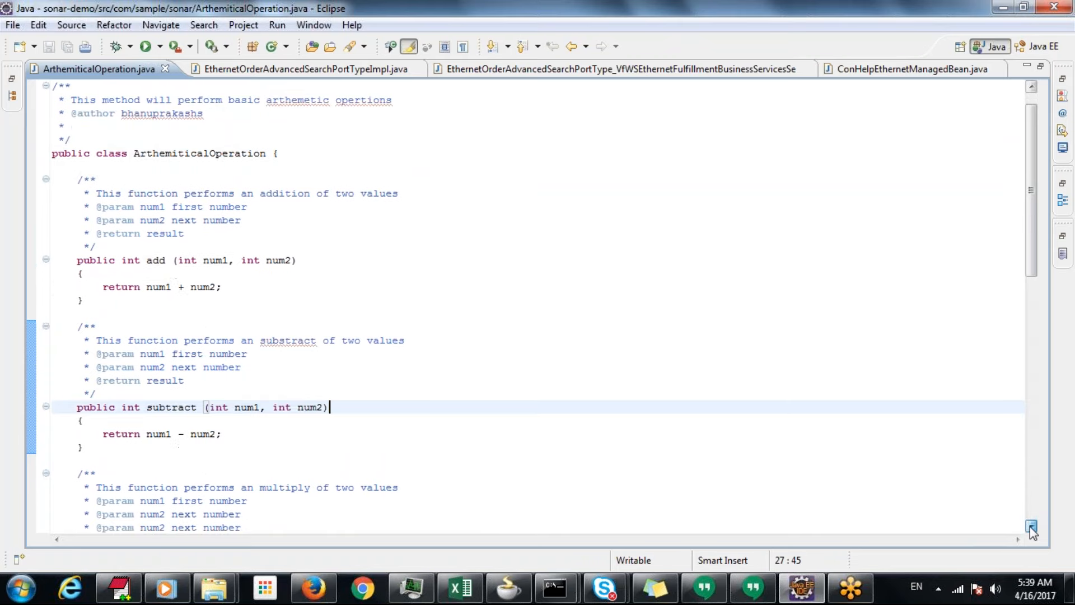
{"action": "left_click_drag", "start_coordinate": [1032, 527], "coordinate": [1031, 528]}
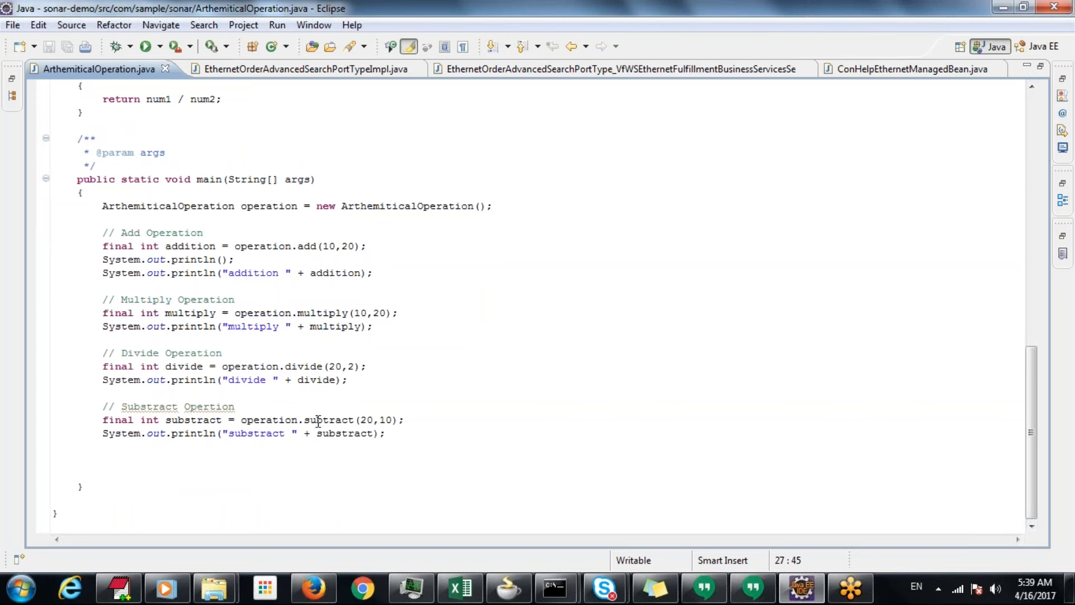
Read the setup steps in Steps.txt in EditPlus and browse to C:\Demo\Sonar\sonarqube-5.6.5\bin in File Explorer
{"action": "left_click", "coordinate": [120, 588]}
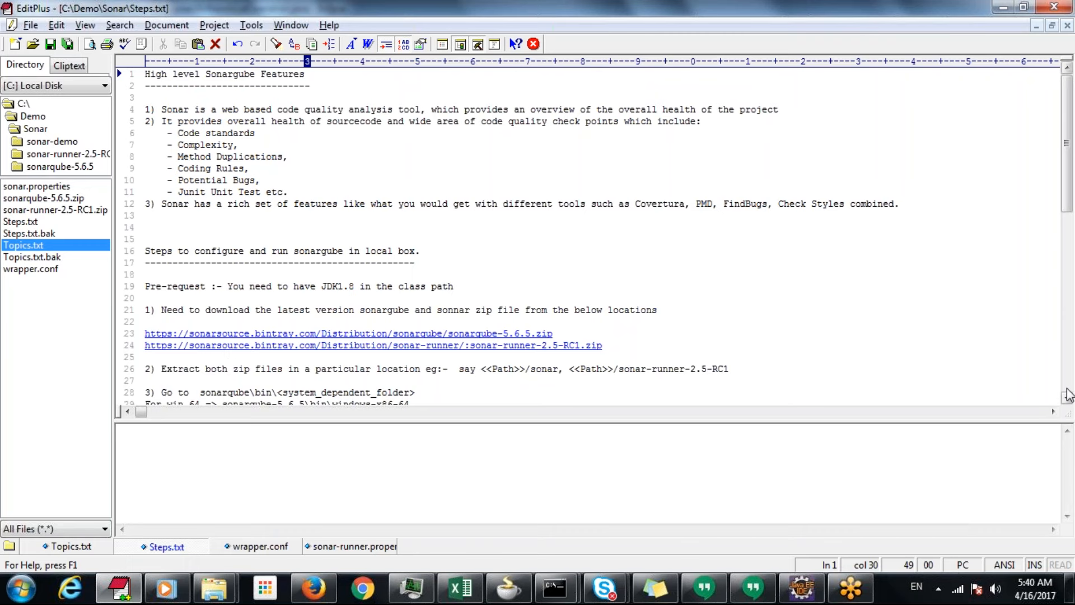
{"action": "scroll", "coordinate": [1066, 400], "scroll_direction": "down", "scroll_amount": 3}
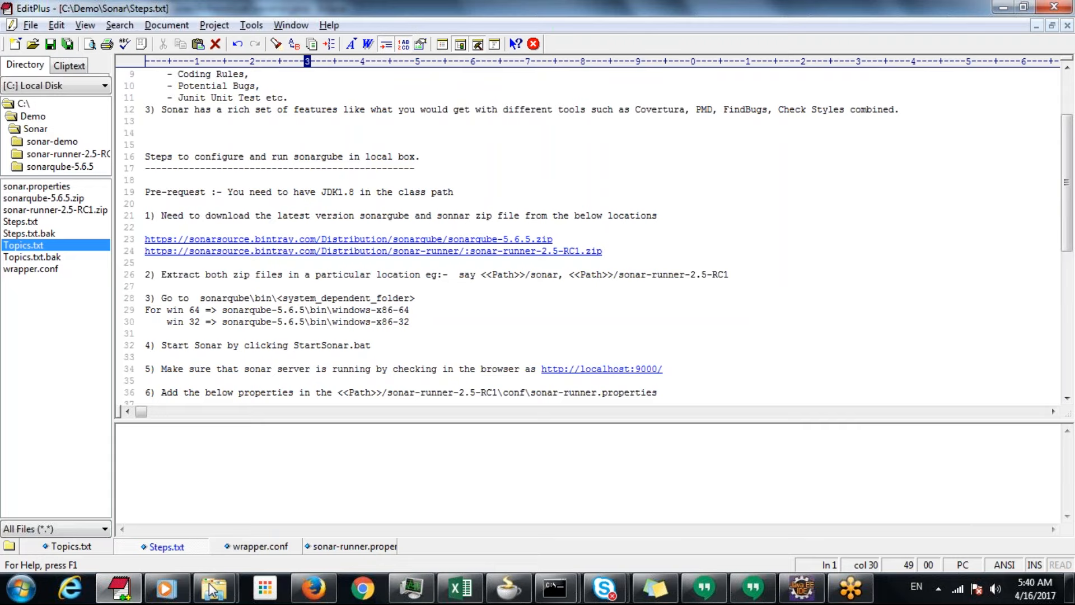
{"action": "mouse_move", "coordinate": [214, 598]}
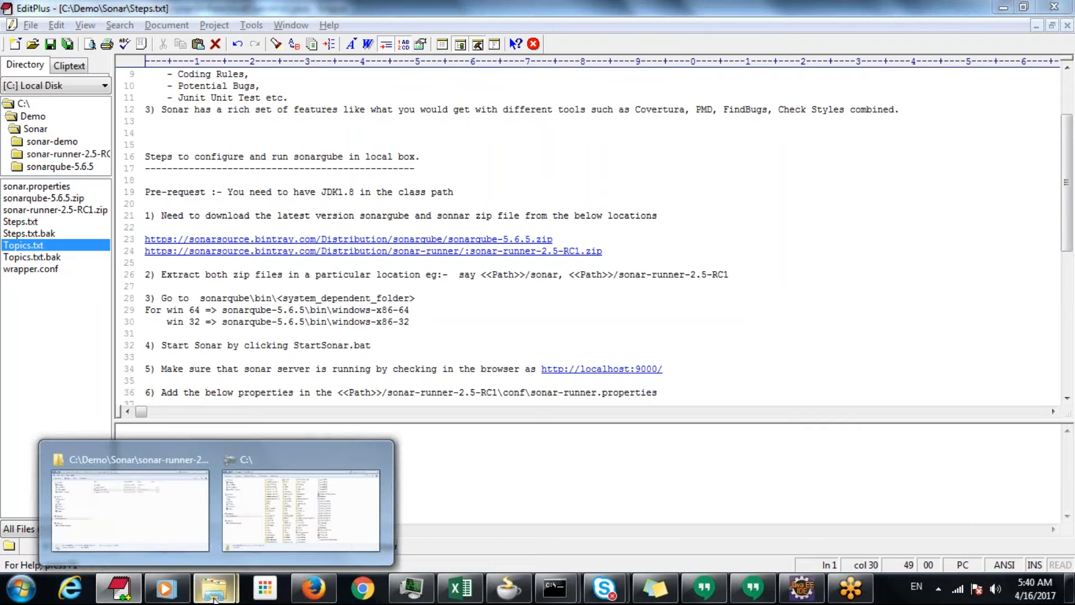
{"action": "left_click", "coordinate": [166, 511]}
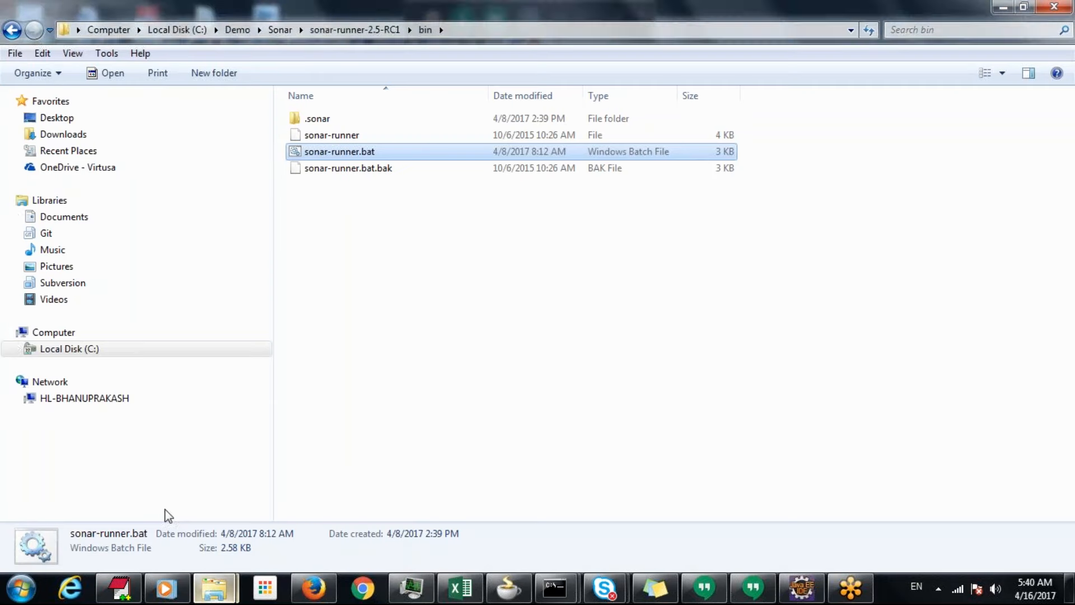
{"action": "left_click", "coordinate": [356, 29]}
{"action": "left_click", "coordinate": [357, 30]}
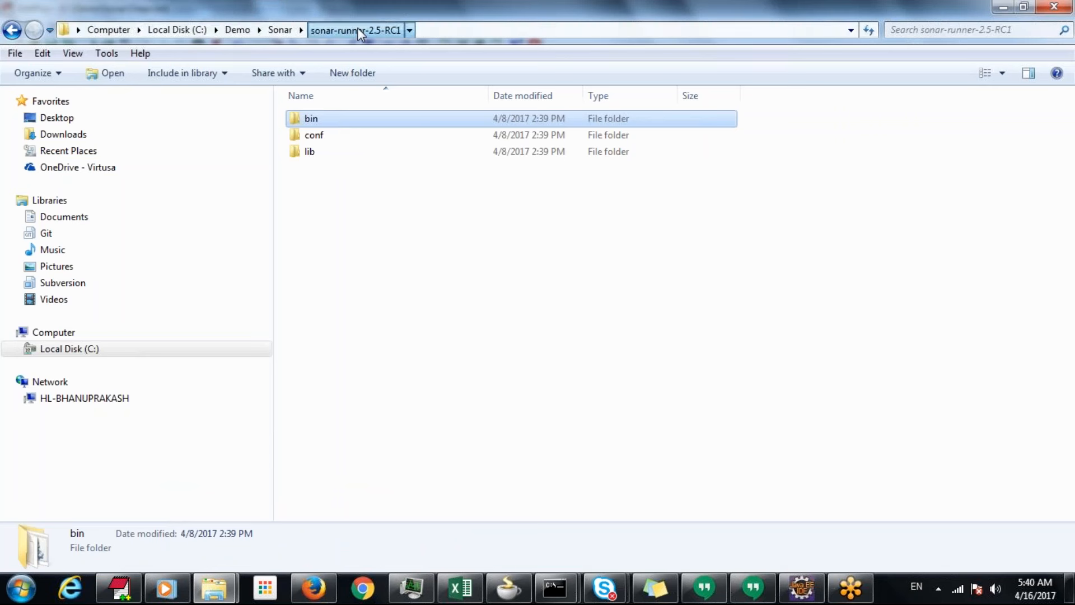
{"action": "left_click", "coordinate": [283, 30]}
{"action": "double_click", "coordinate": [318, 135]}
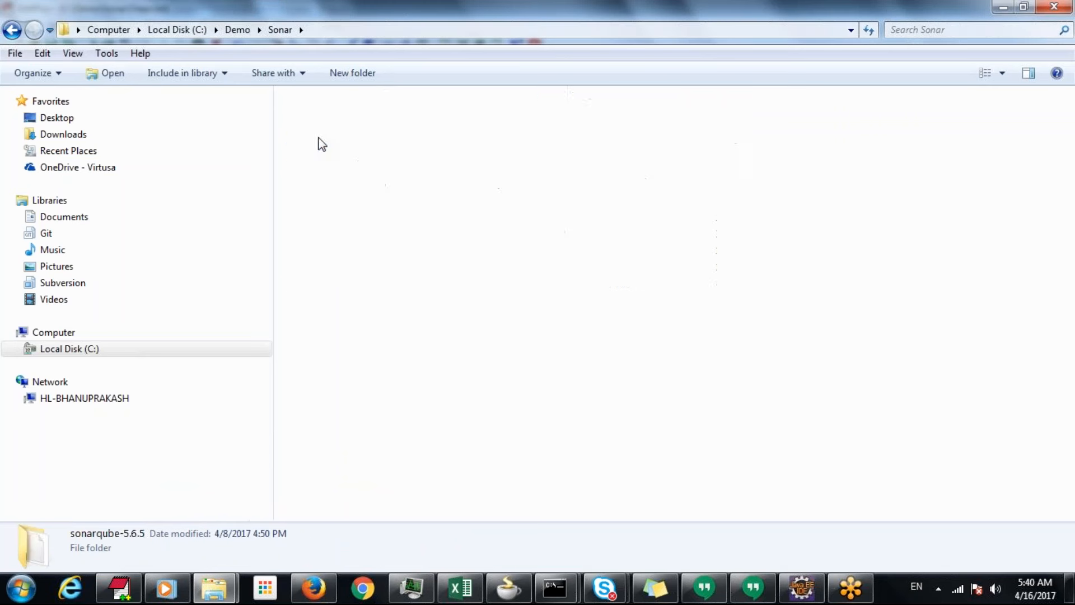
{"action": "double_click", "coordinate": [322, 135]}
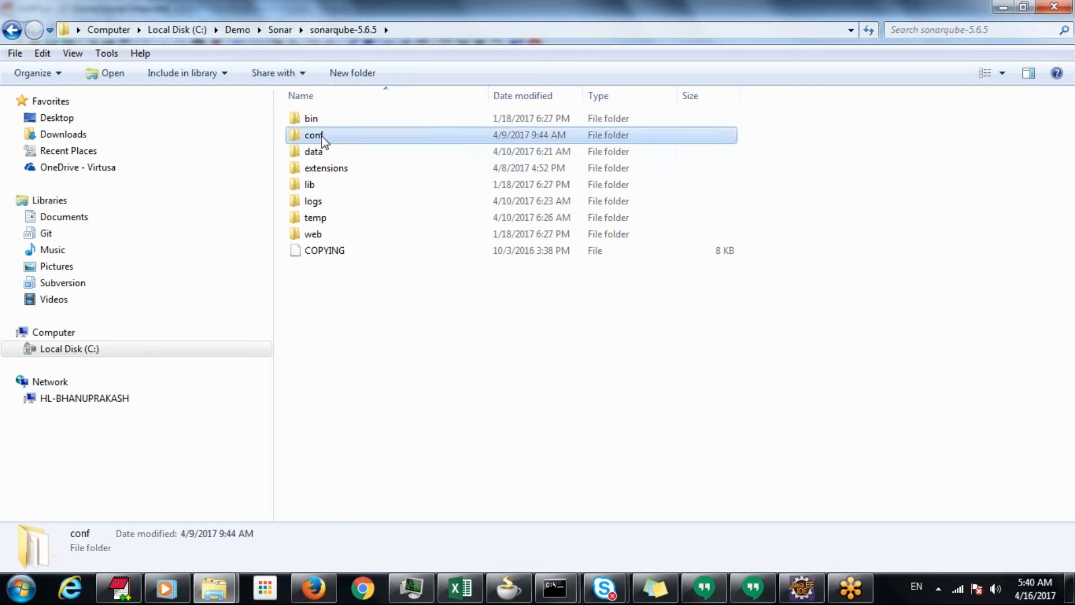
{"action": "left_click", "coordinate": [12, 30]}
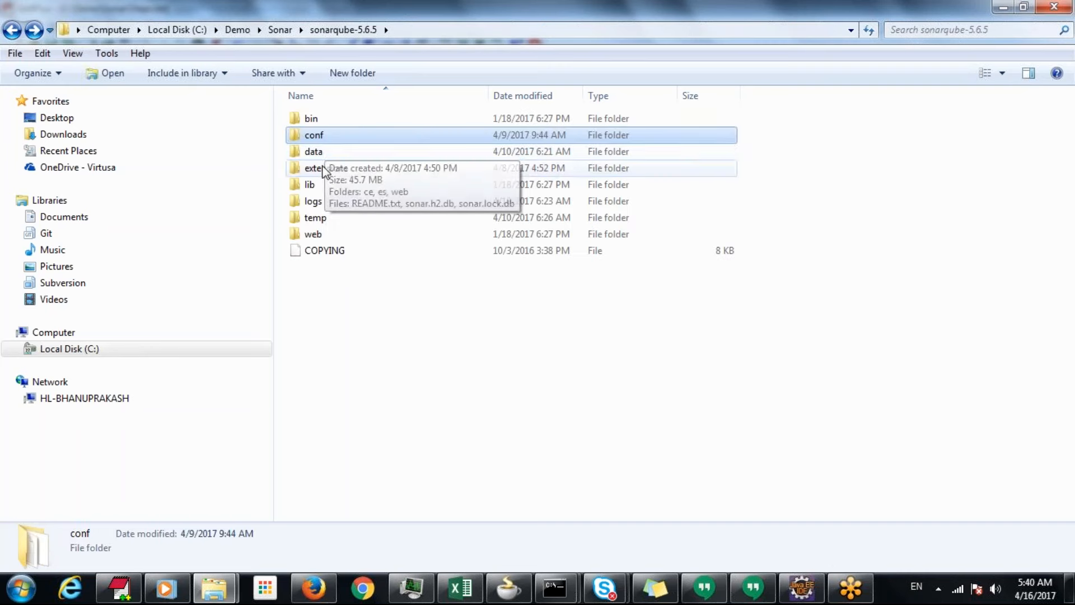
{"action": "double_click", "coordinate": [312, 118]}
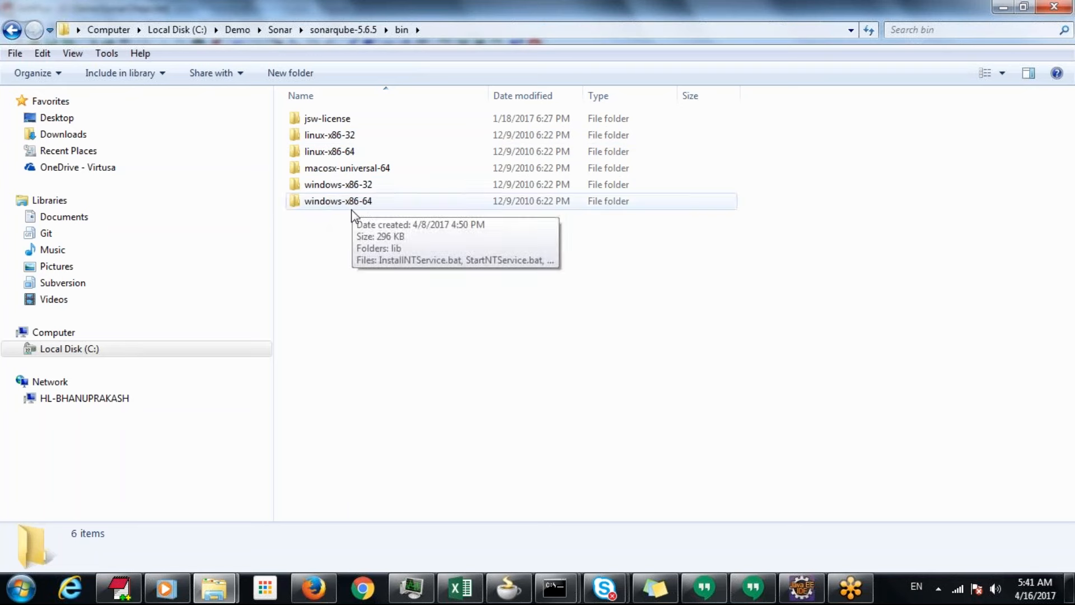
Check the startup instructions in EditPlus and run StartSonar.bat from the windows-x86-64 folder in File Explorer
{"action": "left_click", "coordinate": [125, 595]}
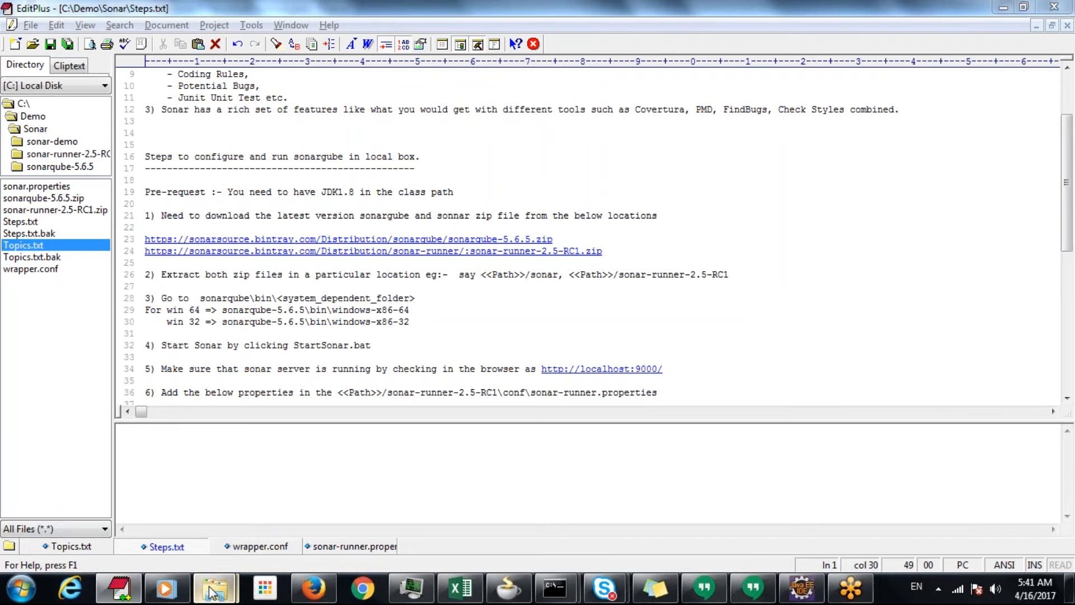
{"action": "mouse_move", "coordinate": [213, 588]}
{"action": "left_click", "coordinate": [168, 523]}
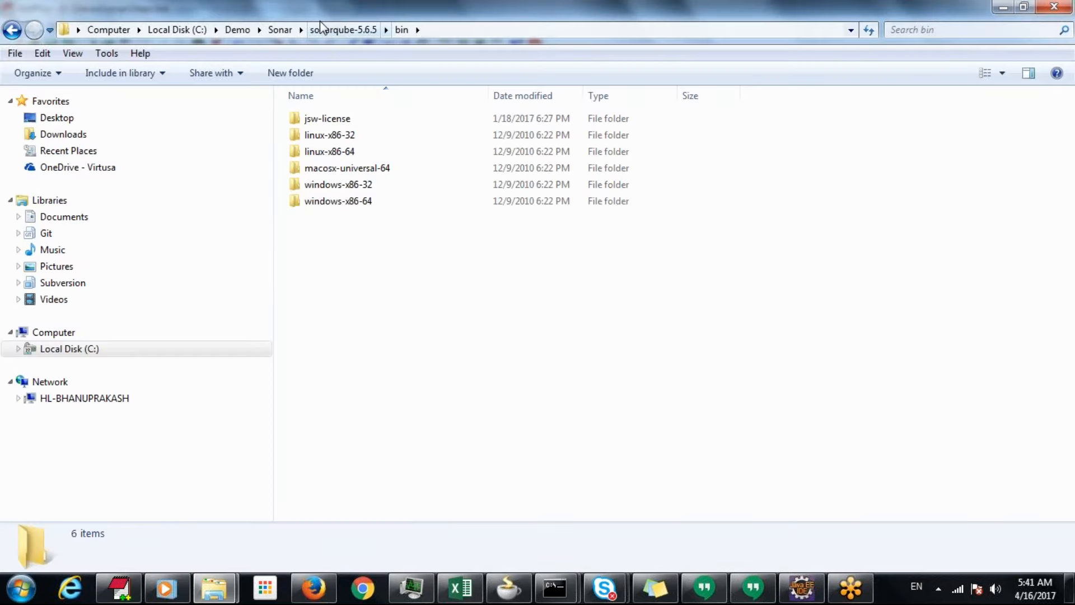
{"action": "double_click", "coordinate": [342, 202]}
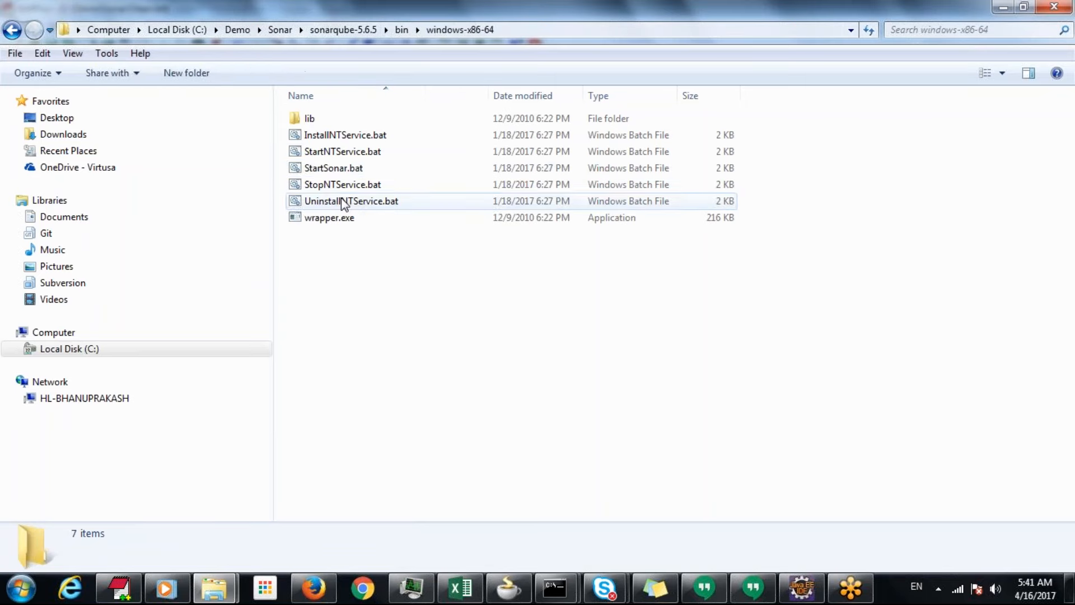
{"action": "double_click", "coordinate": [341, 169]}
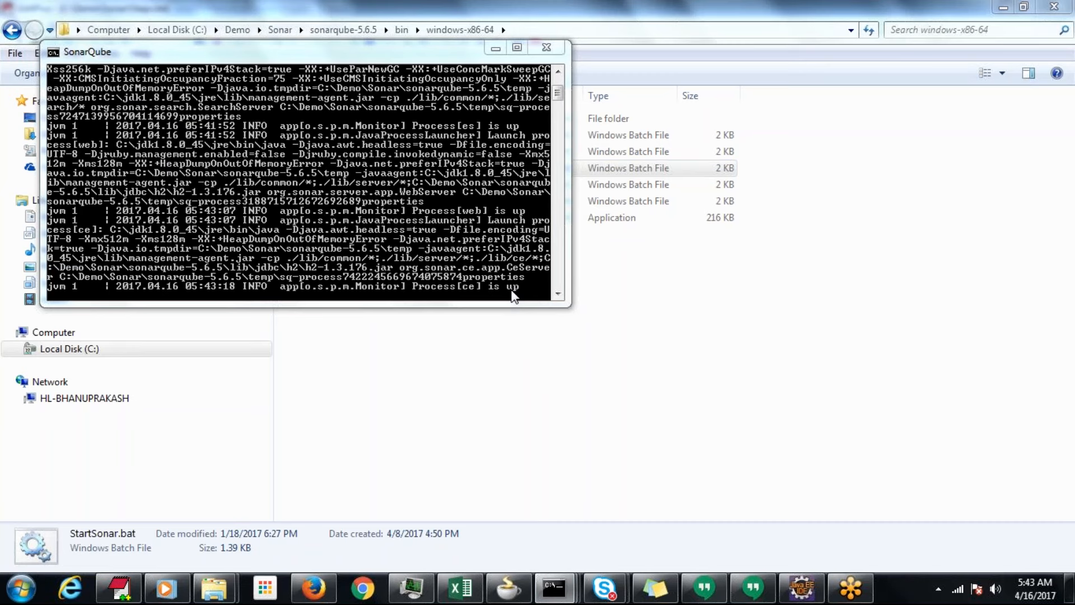
Switch to Firefox and load the SonarQube dashboard at localhost:9000
{"action": "left_click", "coordinate": [329, 588]}
{"action": "left_click", "coordinate": [254, 57]}
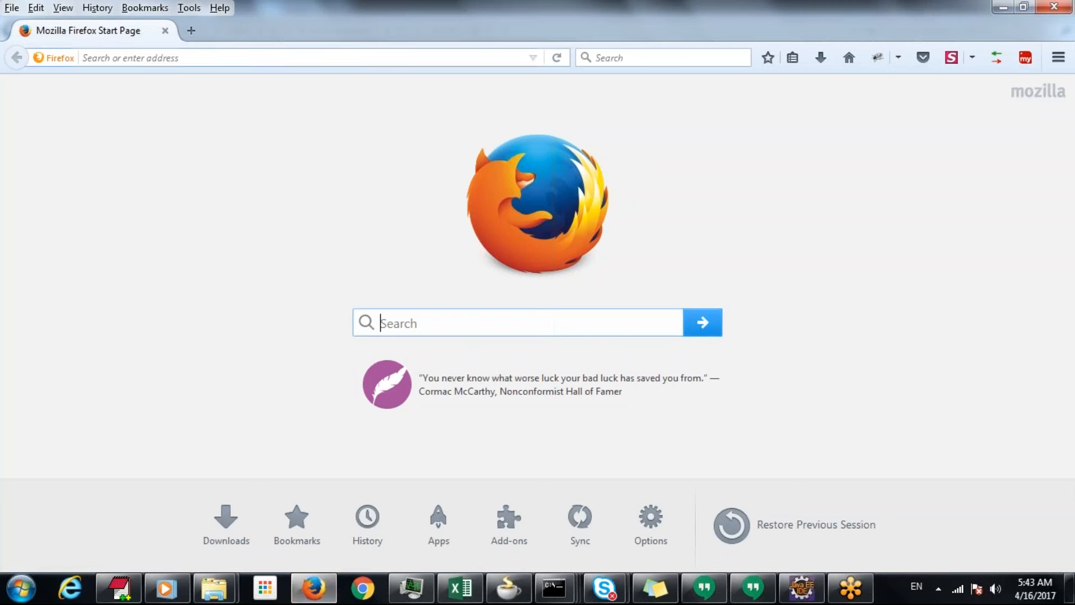
{"action": "type", "text": "localhost/"}
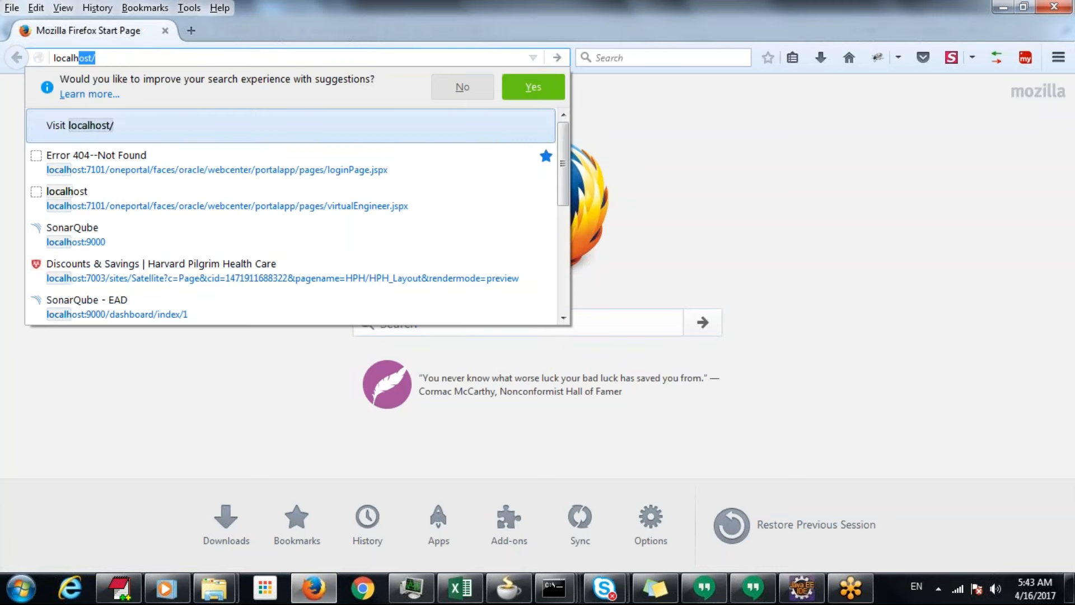
{"action": "type", "text": ":9000"}
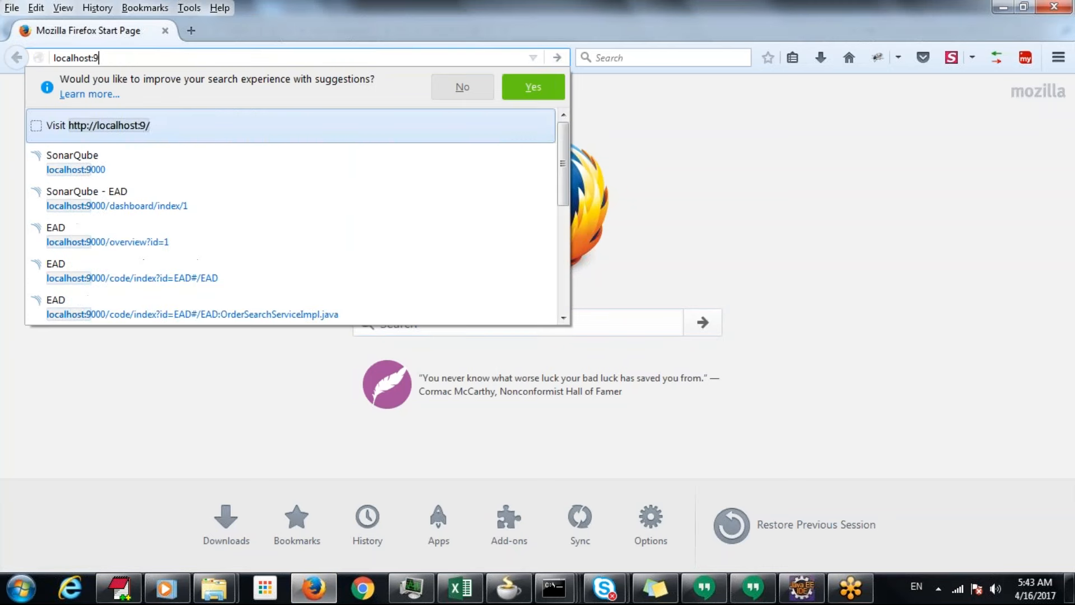
{"action": "key", "text": "Return"}
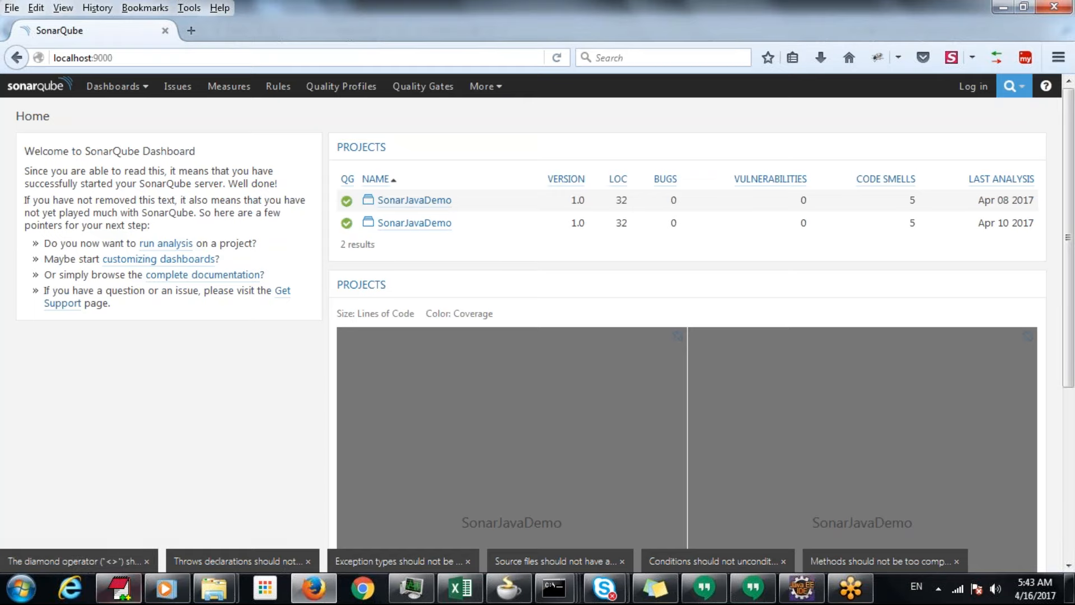
Switch to EditPlus and examine the sonar-runner project properties listed under instruction 6 in Steps.txt
{"action": "left_click", "coordinate": [119, 589]}
{"action": "left_click", "coordinate": [353, 345]}
{"action": "key", "text": "Home"}
{"action": "key", "text": "Down"}
{"action": "key", "text": "Down"}
{"action": "key", "text": "Down"}
{"action": "key", "text": "Down"}
{"action": "key", "text": "Down"}
{"action": "key", "text": "Down"}
{"action": "key", "text": "Down"}
{"action": "key", "text": "Down"}
{"action": "key", "text": "Down"}
{"action": "key", "text": "Down"}
{"action": "key", "text": "Up"}
{"action": "key", "text": "Up"}
{"action": "key", "text": "Up"}
{"action": "key", "text": "Up"}
{"action": "key", "text": "Up"}
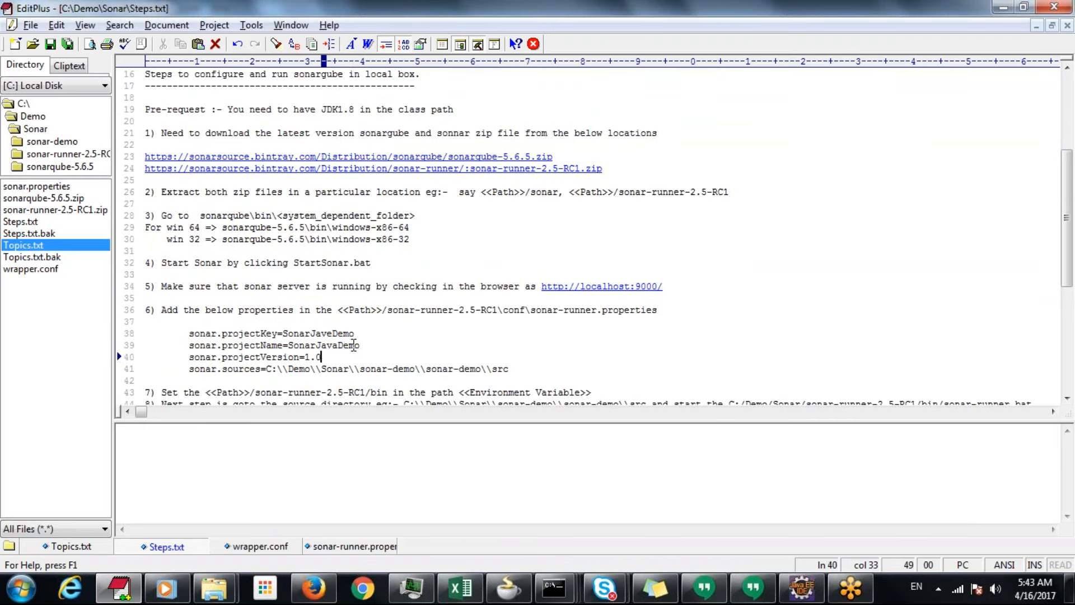
{"action": "key", "text": "Down"}
{"action": "key", "text": "Down"}
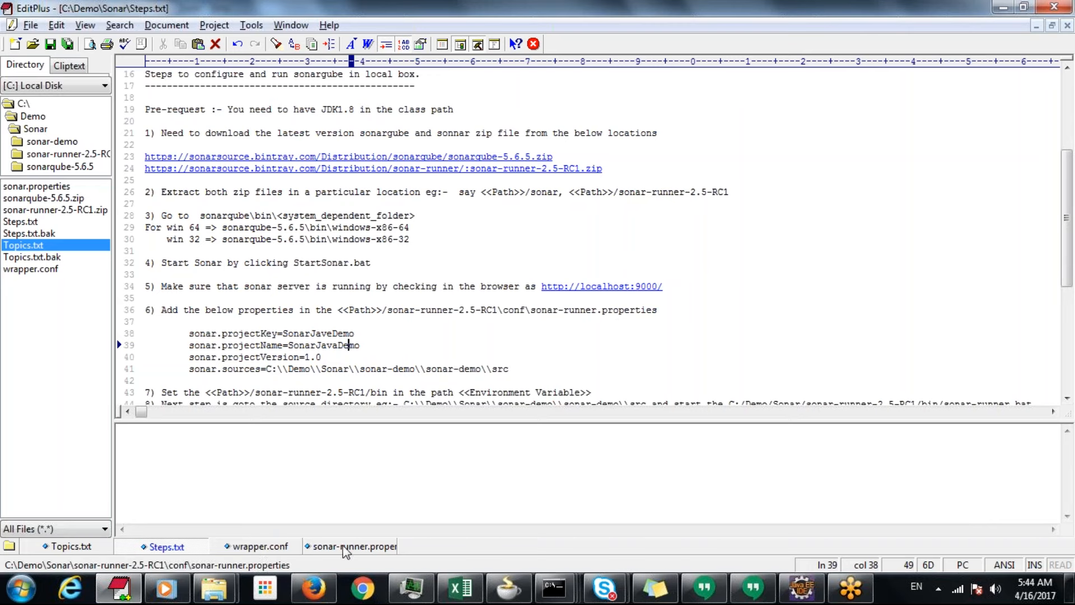
Examine the project key, name, version, sources and Java version settings in sonar-runner.properties, and return to Steps.txt
{"action": "left_click", "coordinate": [371, 550]}
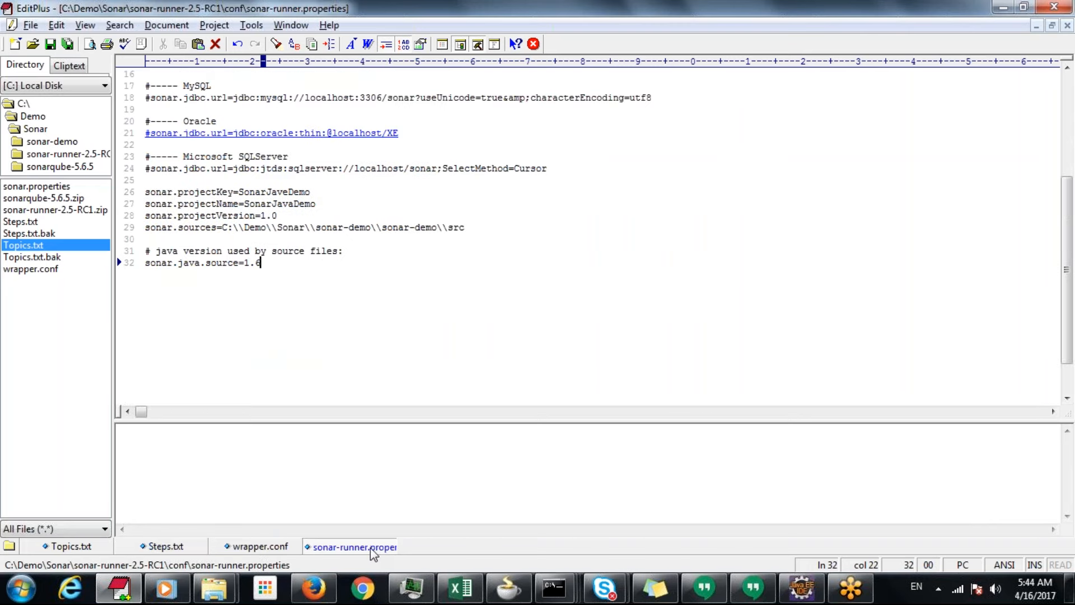
{"action": "left_click_drag", "start_coordinate": [146, 191], "coordinate": [331, 186]}
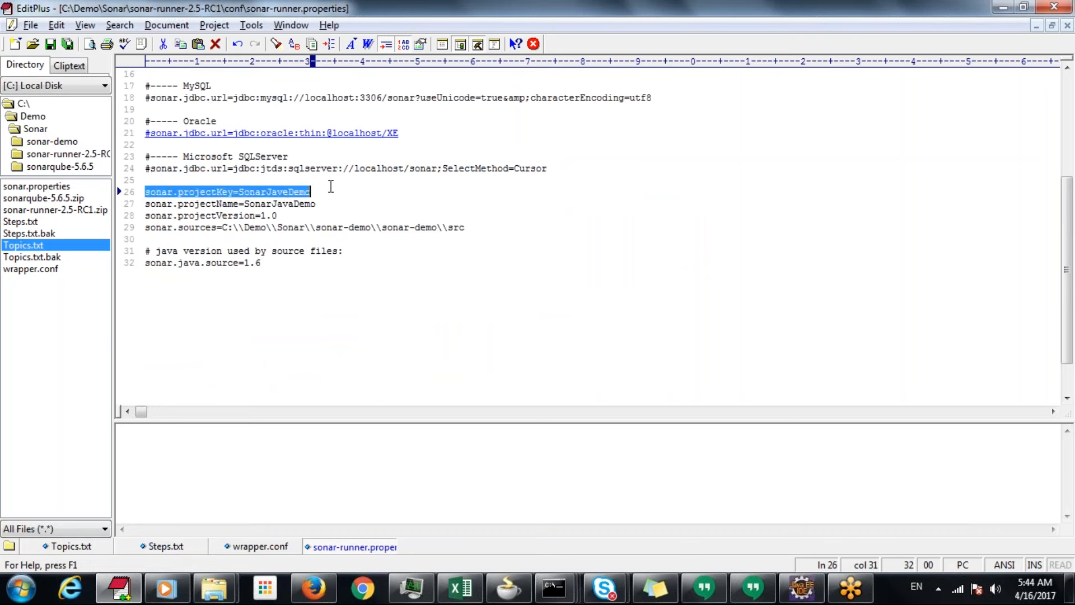
{"action": "key", "text": "Up"}
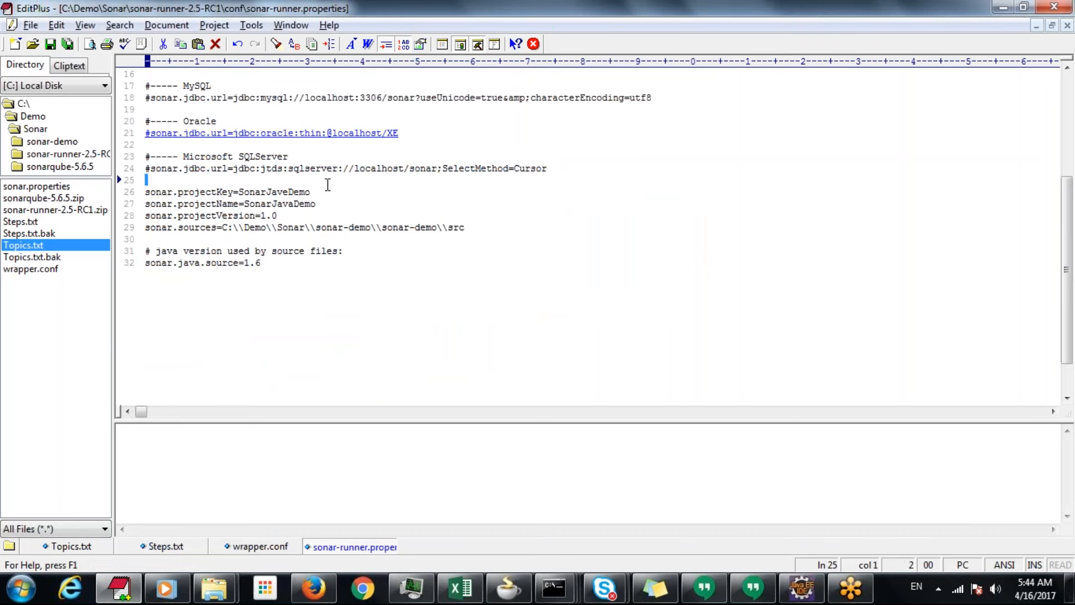
{"action": "left_click_drag", "start_coordinate": [155, 203], "coordinate": [336, 200]}
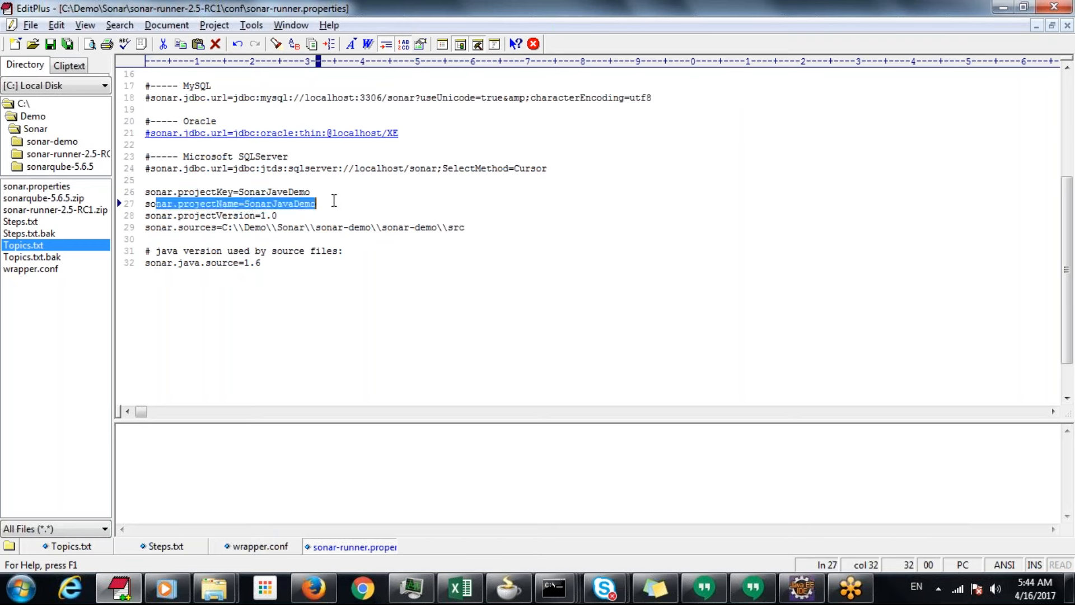
{"action": "left_click_drag", "start_coordinate": [150, 215], "coordinate": [298, 216]}
{"action": "left_click_drag", "start_coordinate": [147, 228], "coordinate": [443, 227]}
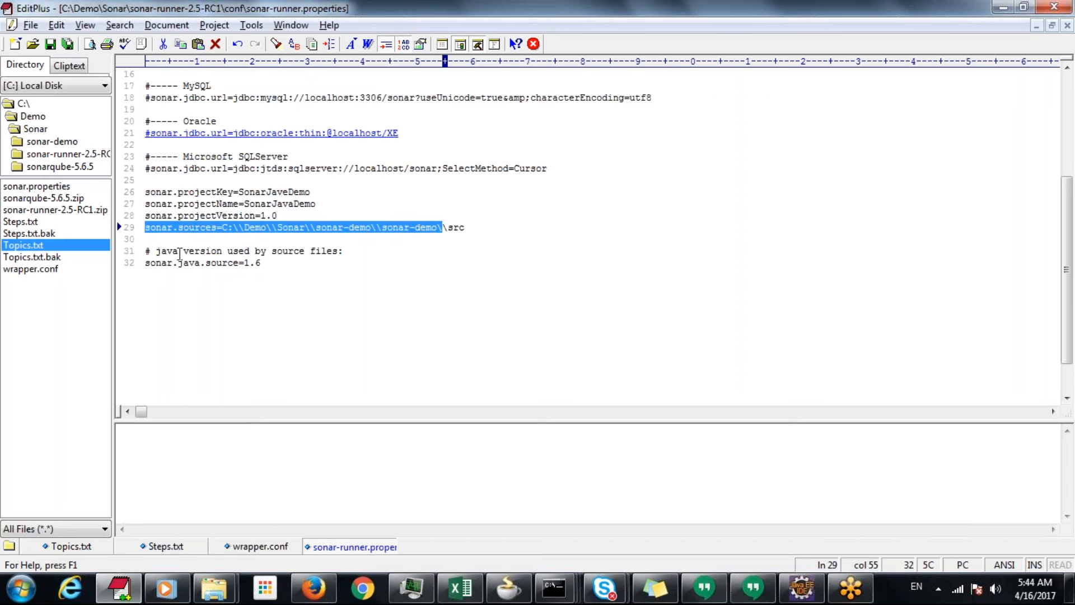
{"action": "left_click_drag", "start_coordinate": [145, 250], "coordinate": [322, 262]}
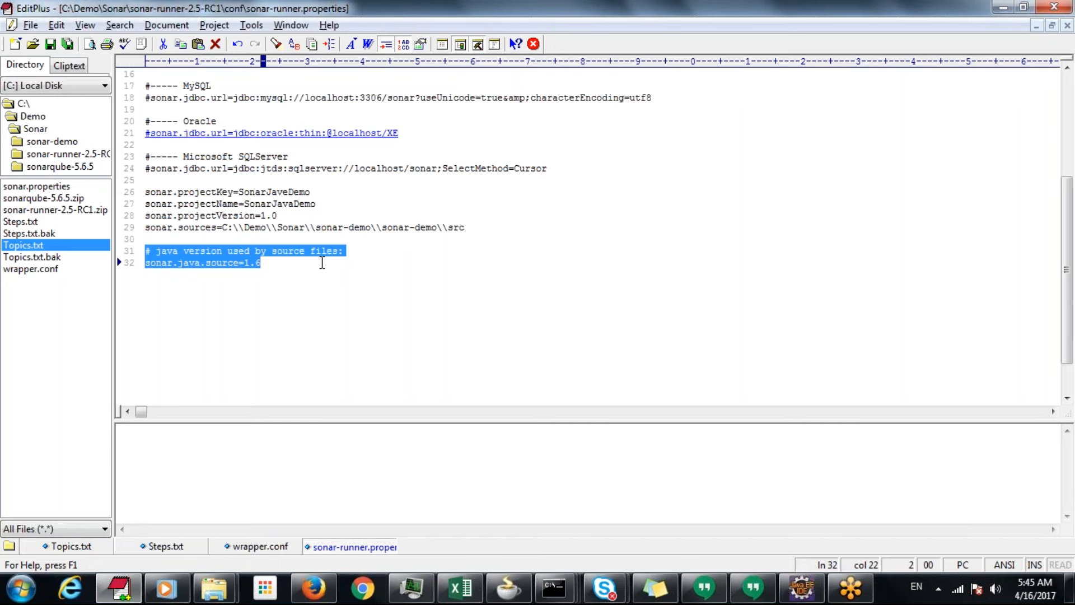
{"action": "left_click", "coordinate": [322, 263]}
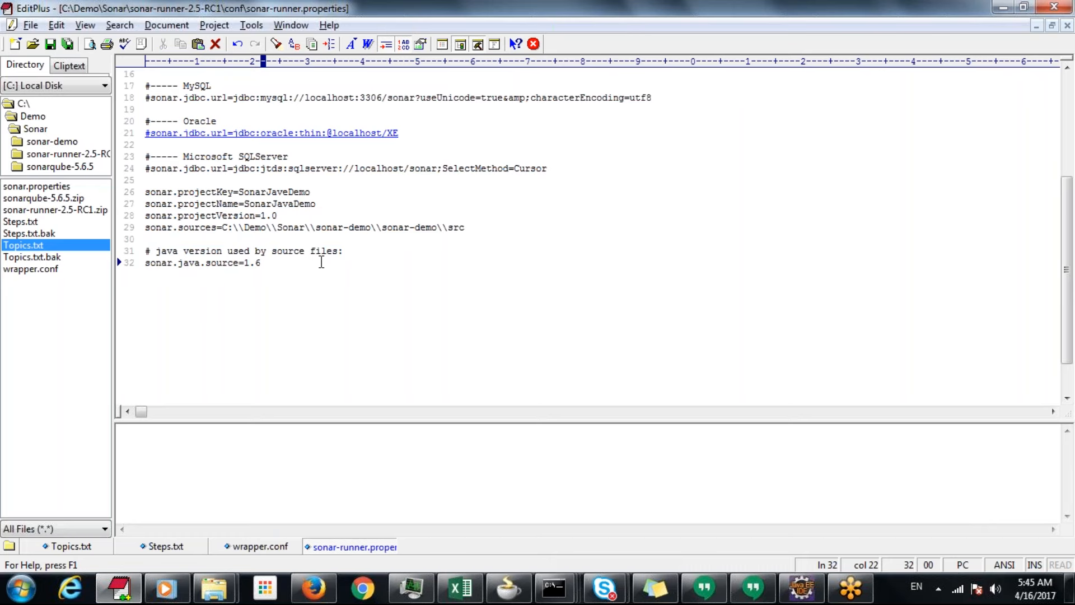
{"action": "left_click_drag", "start_coordinate": [320, 262], "coordinate": [83, 288]}
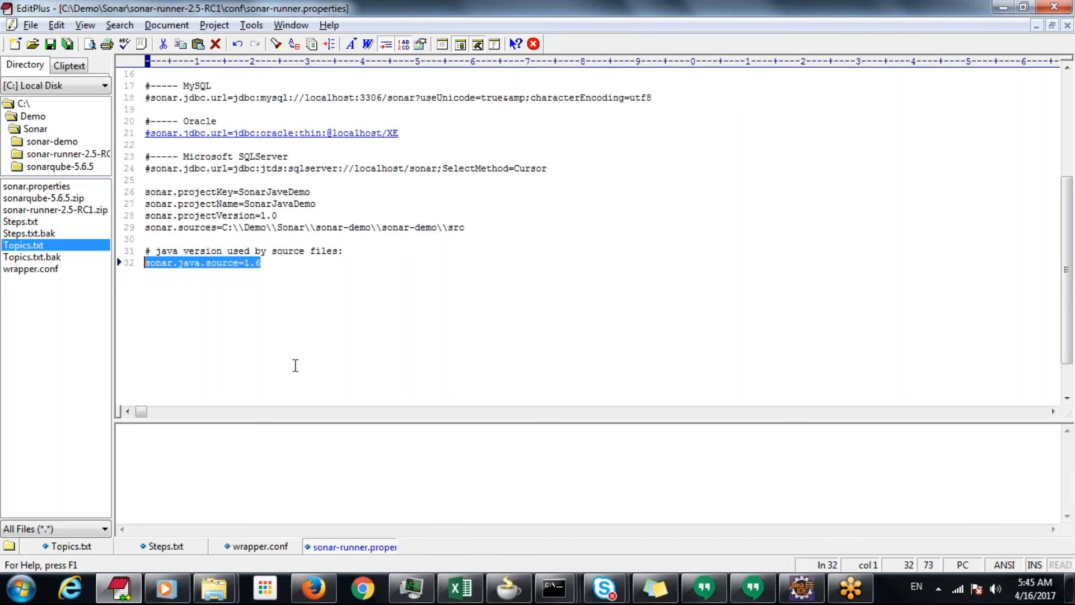
{"action": "left_click", "coordinate": [175, 546]}
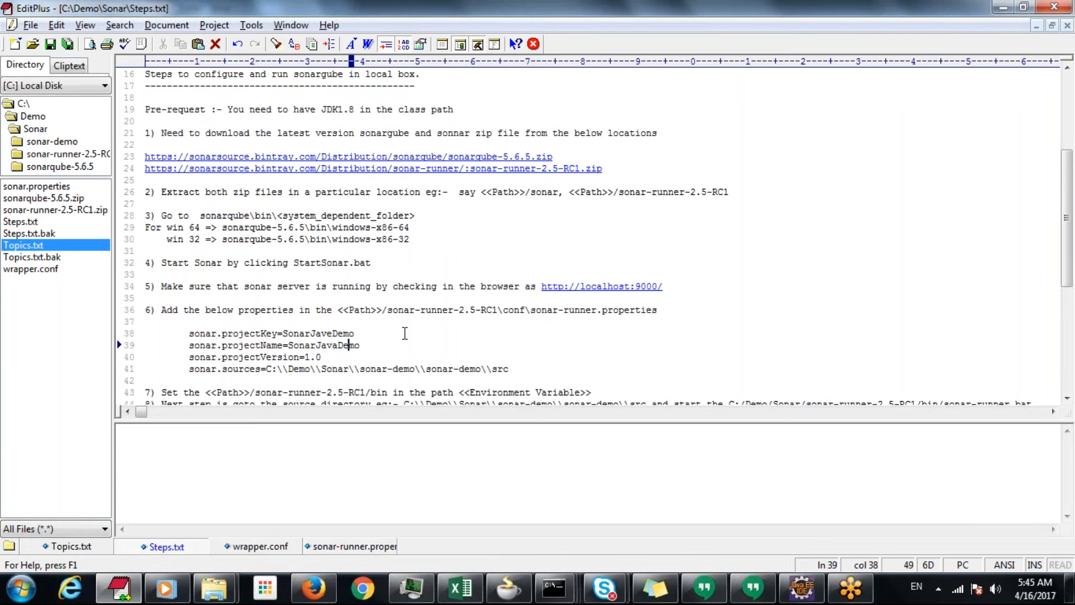
Examine instructions 7 and 8 in Steps.txt about the sonar-runner path environment variable and starting sonar-runner from the source directory
{"action": "key", "text": "Down"}
{"action": "key", "text": "Down"}
{"action": "key", "text": "Down"}
{"action": "key", "text": "Down"}
{"action": "key", "text": "Down"}
{"action": "key", "text": "Down"}
{"action": "key", "text": "Down"}
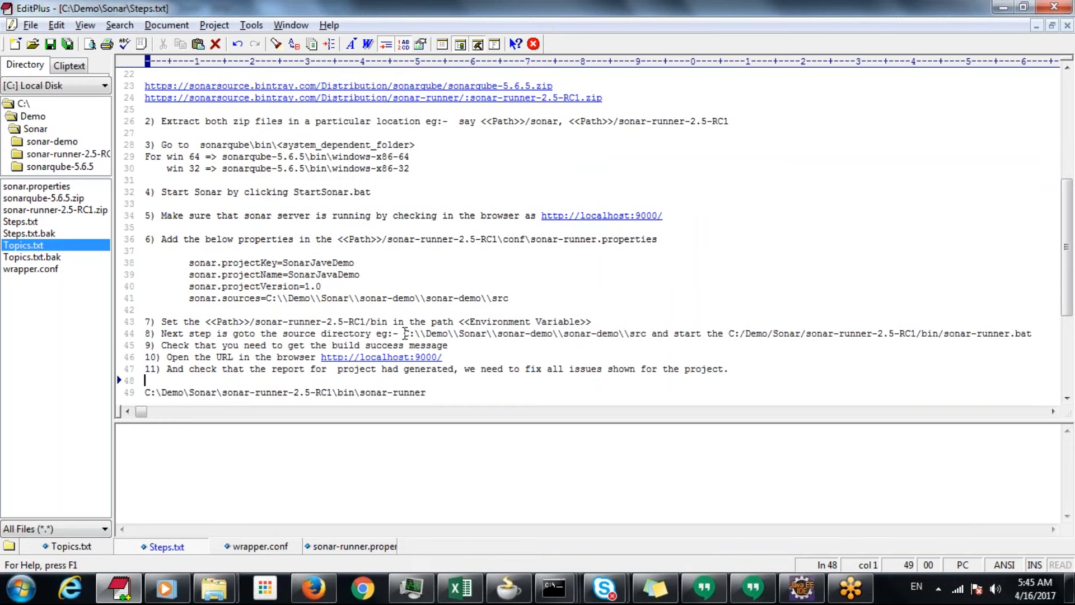
{"action": "key", "text": "Up"}
{"action": "key", "text": "Up"}
{"action": "key", "text": "Up"}
{"action": "key", "text": "Down"}
{"action": "left_click_drag", "start_coordinate": [294, 321], "coordinate": [598, 322]}
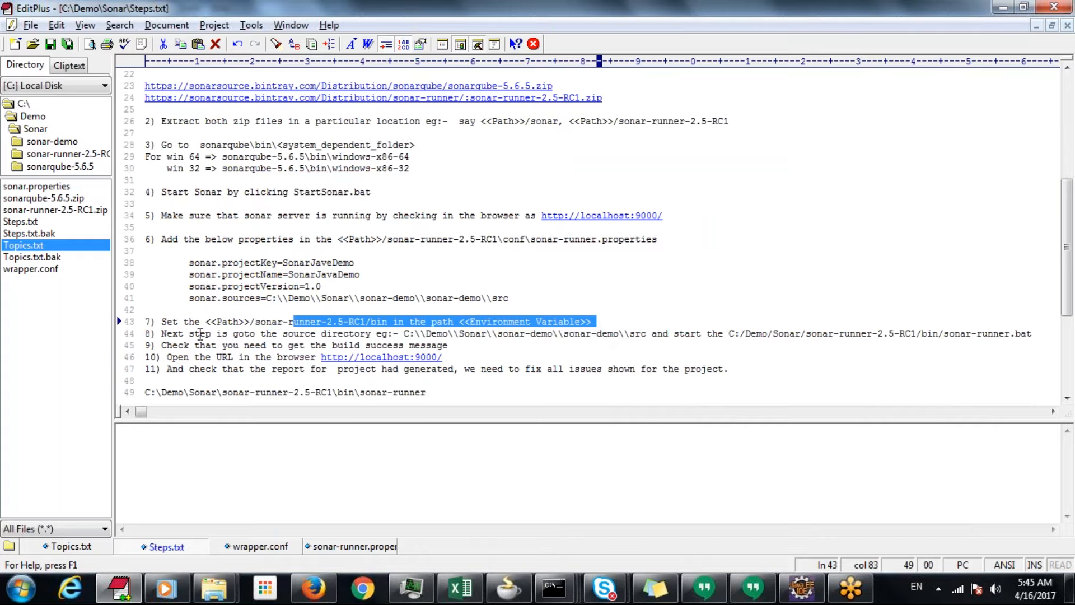
{"action": "left_click_drag", "start_coordinate": [189, 334], "coordinate": [681, 333]}
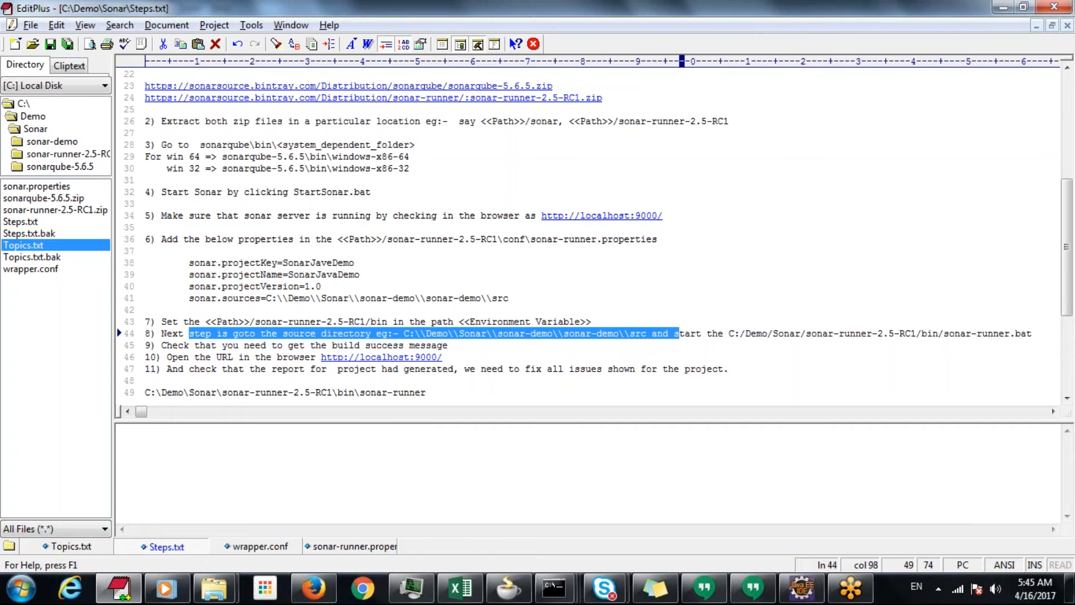
Check the Command Prompt window opened at C:\Demo\Sonar\sonar-demo\sonar-demo\src and return to Steps.txt in EditPlus
{"action": "mouse_move", "coordinate": [555, 588]}
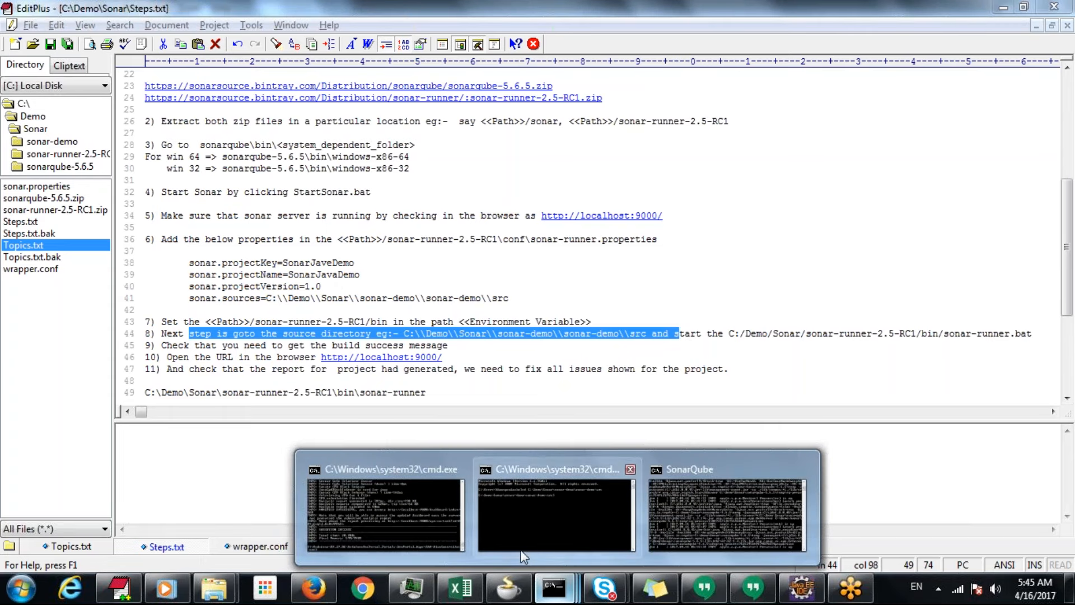
{"action": "mouse_move", "coordinate": [648, 530]}
{"action": "mouse_move", "coordinate": [442, 520]}
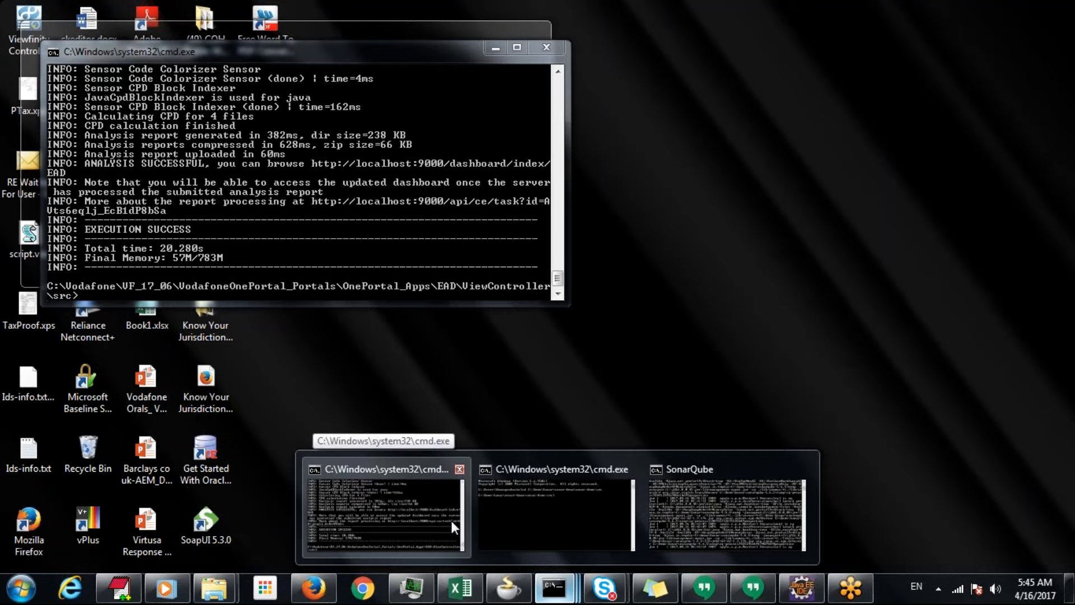
{"action": "left_click", "coordinate": [532, 517]}
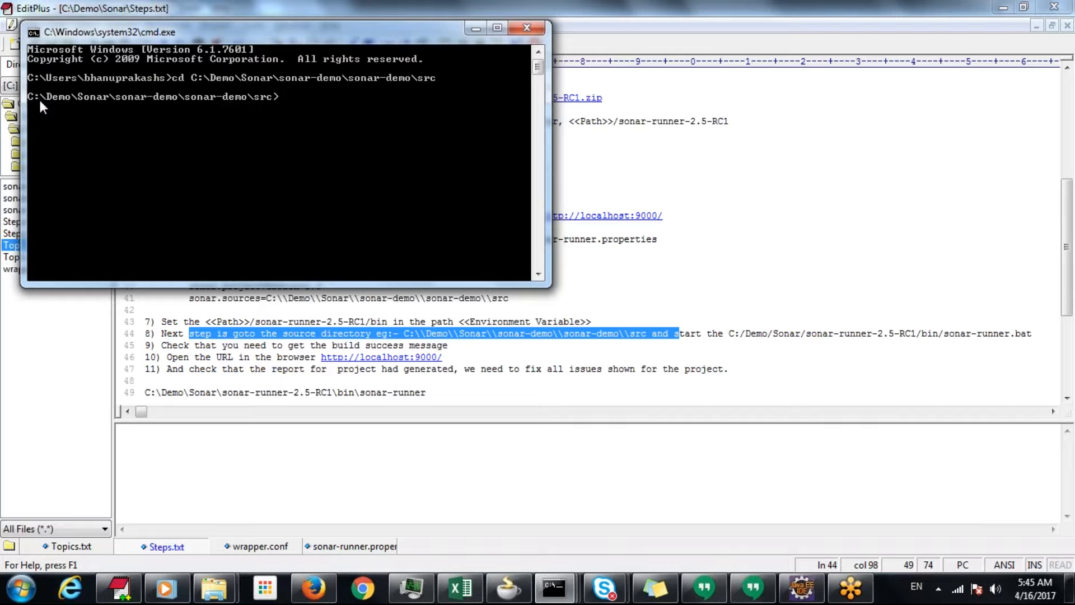
{"action": "left_click", "coordinate": [345, 382]}
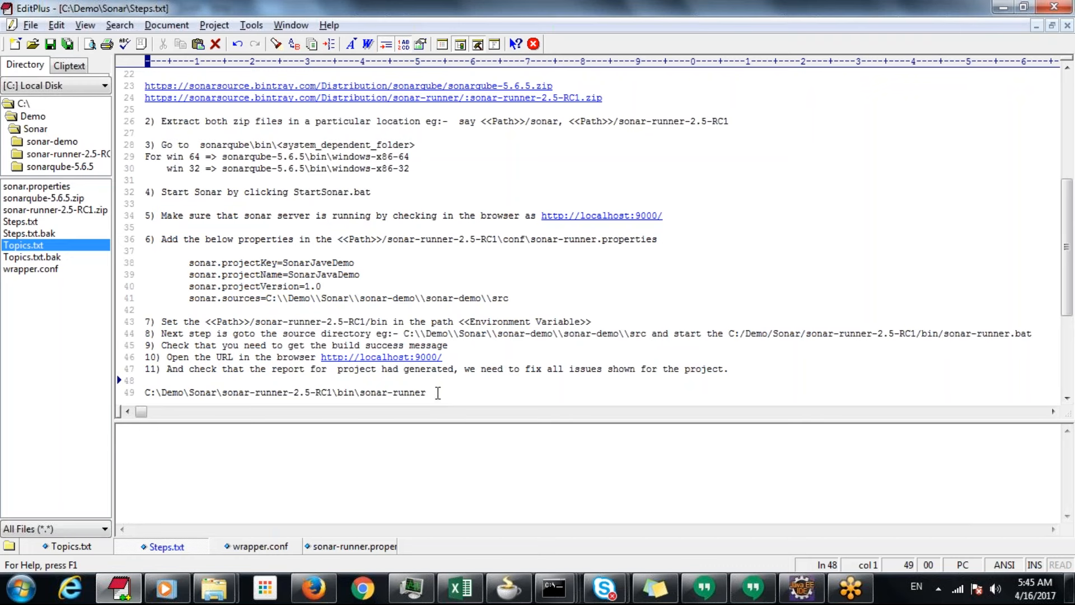
Copy C:\Demo\Sonar\sonar-runner-2.5-RC1\bin\sonar-runner from Steps.txt and run it in the Command Prompt at the sonar-demo src folder
{"action": "left_click_drag", "start_coordinate": [430, 393], "coordinate": [132, 399]}
{"action": "key", "text": "cmd+c"}
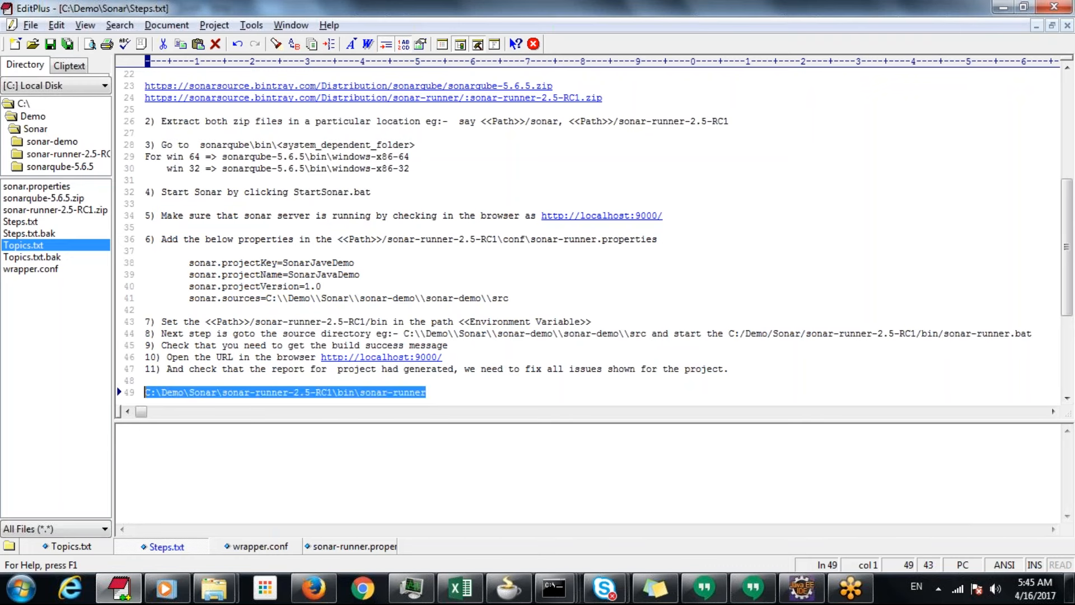
{"action": "key", "text": "alt+Tab"}
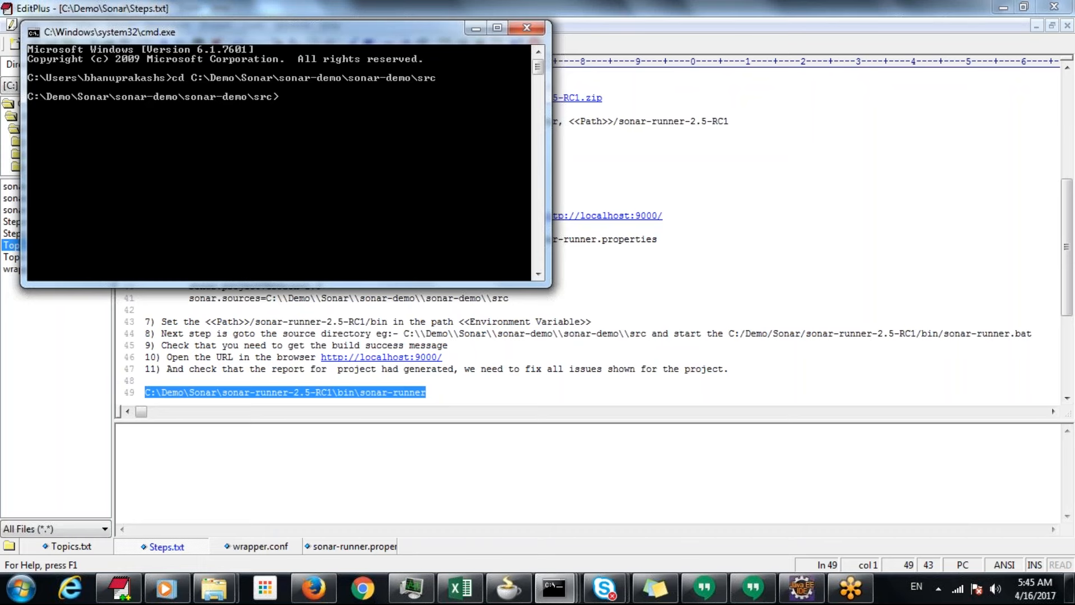
{"action": "right_click", "coordinate": [271, 182]}
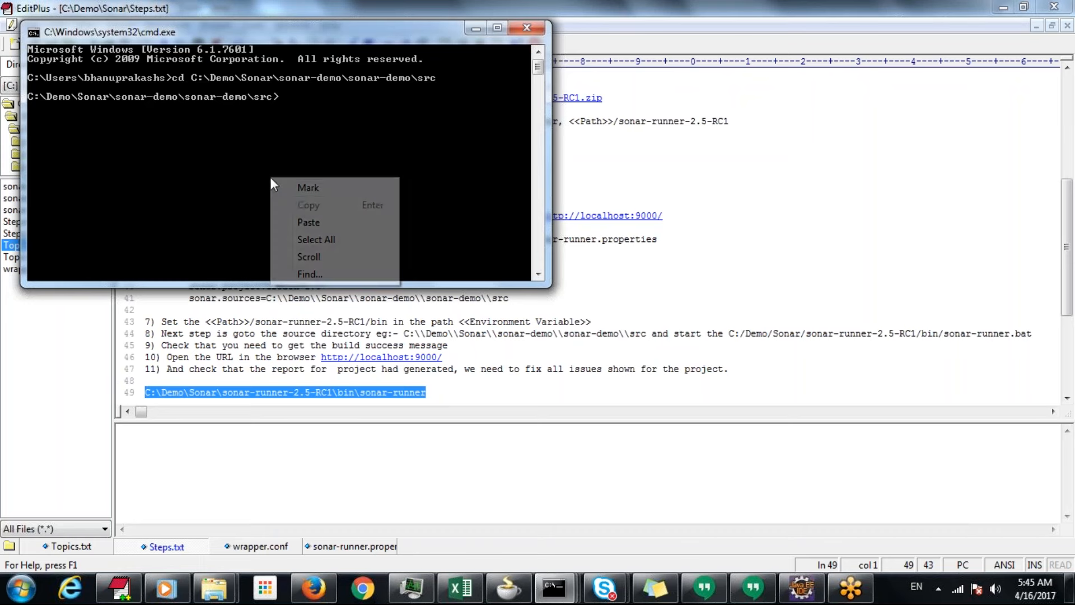
{"action": "left_click", "coordinate": [320, 222]}
{"action": "key", "text": "Return"}
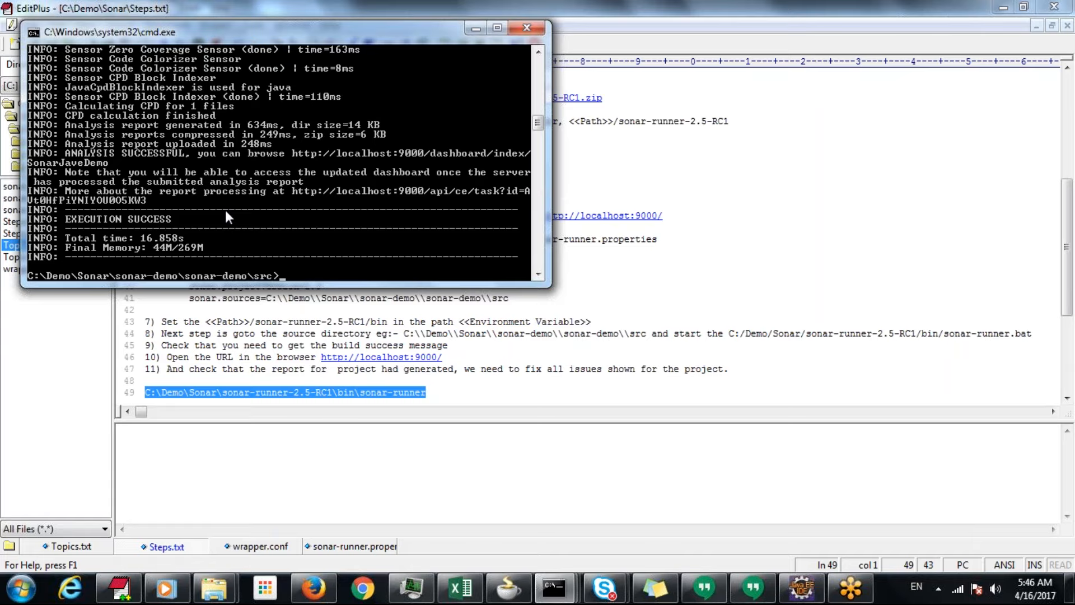
Switch to Firefox and reload the SonarQube dashboard at localhost:9000
{"action": "left_click", "coordinate": [315, 594]}
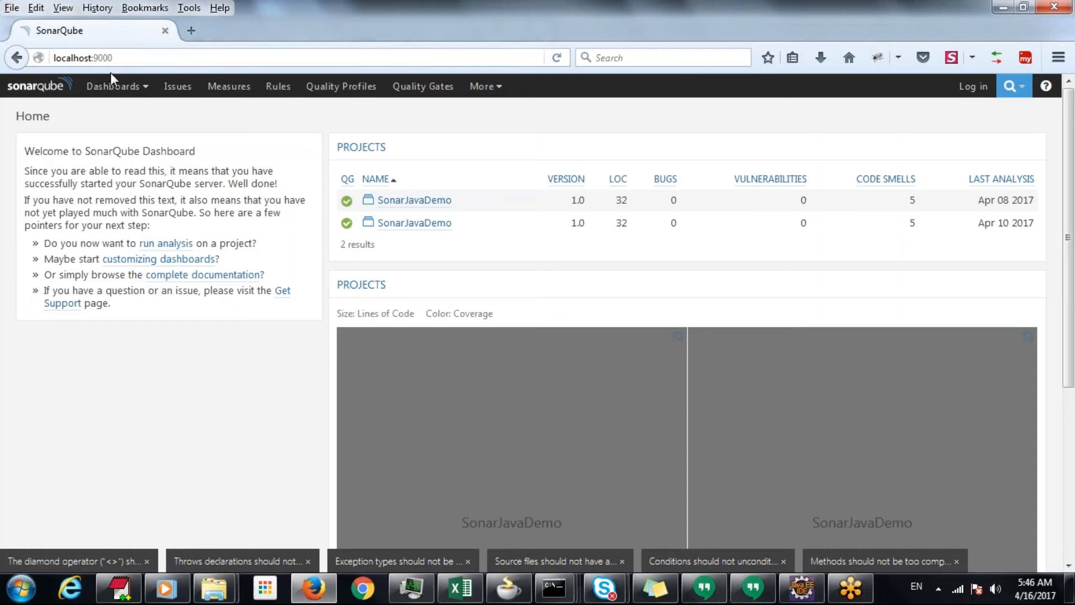
{"action": "left_click", "coordinate": [557, 58]}
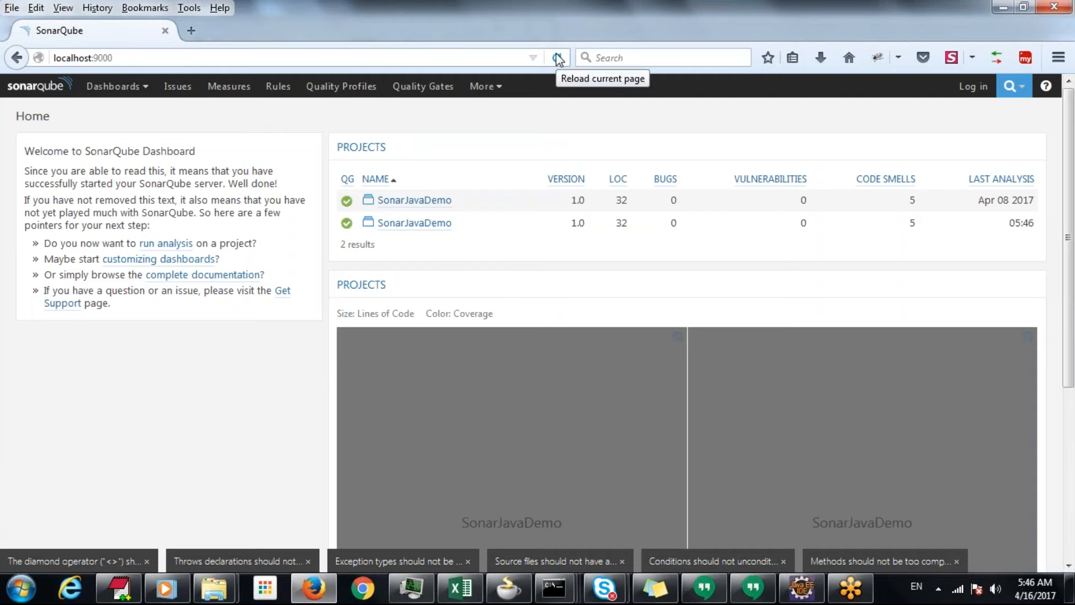
{"action": "left_click", "coordinate": [1048, 42]}
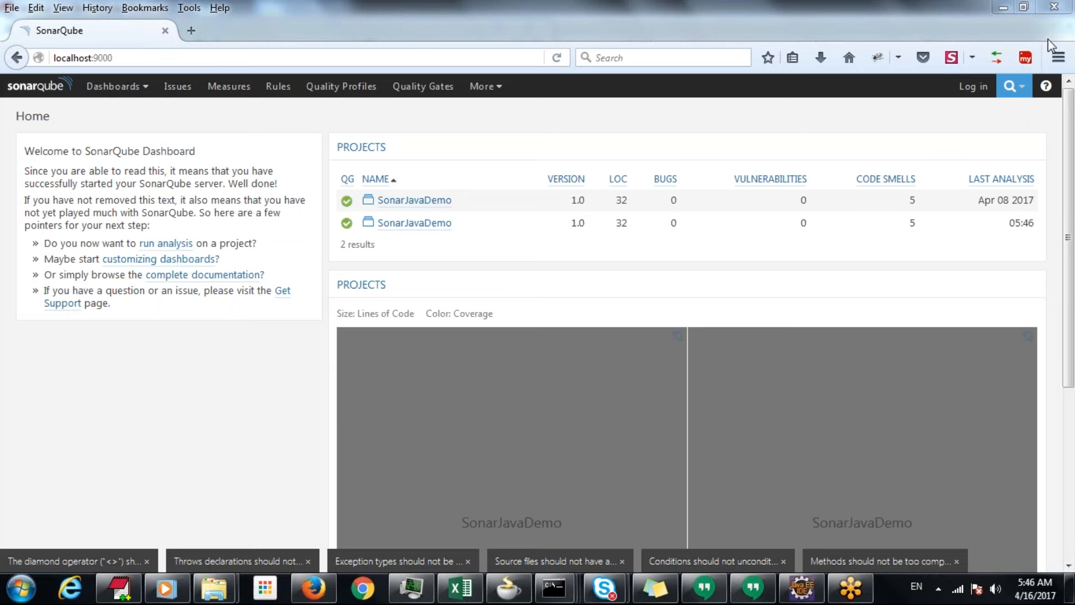
Open the second SonarJavaDemo project in the projects list and show its code smell issues
{"action": "left_click", "coordinate": [423, 224]}
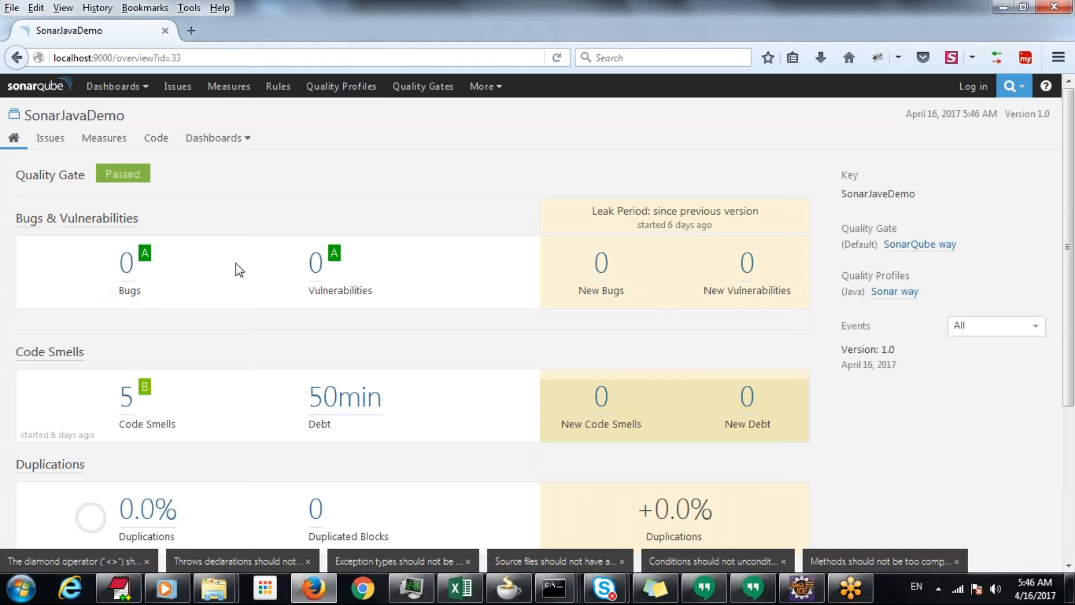
{"action": "left_click", "coordinate": [126, 411]}
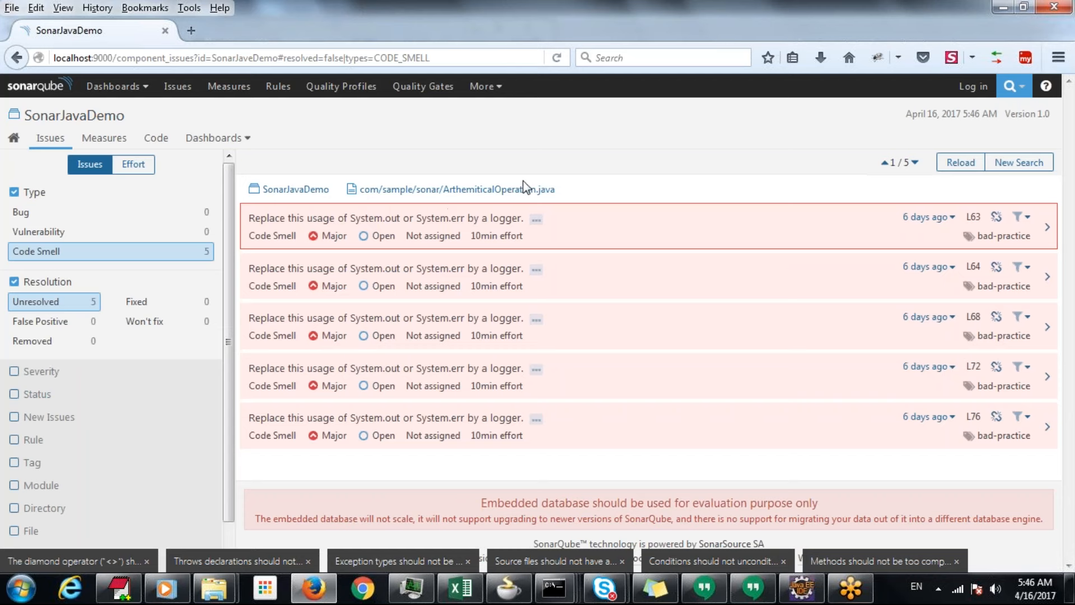
Open ArthemiticalOperation.java from the project's com/sample/sonar code folder and examine the flagged lines in its main method
{"action": "left_click", "coordinate": [150, 141]}
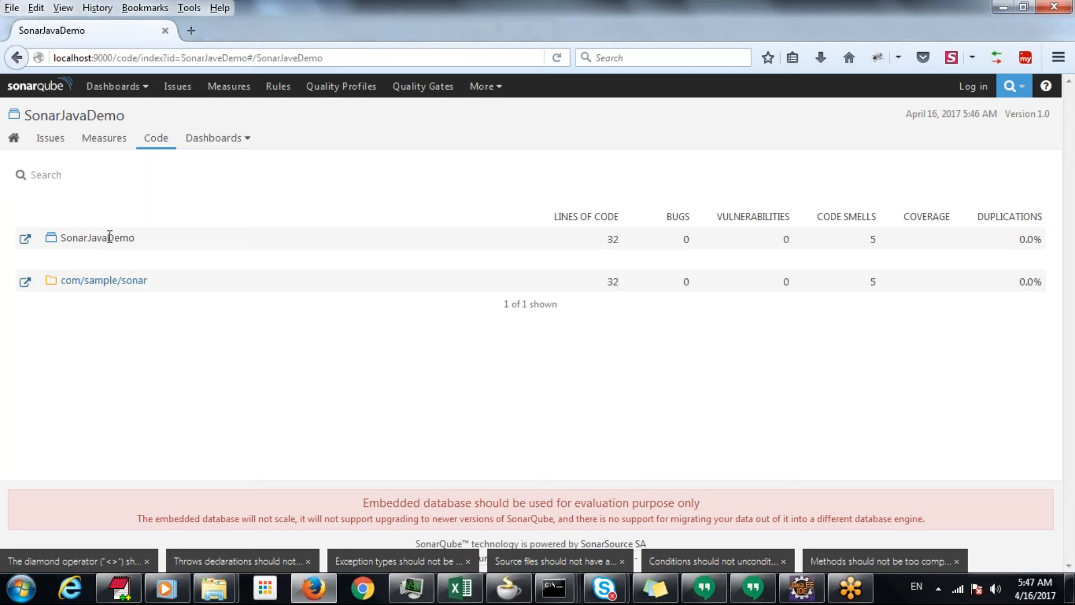
{"action": "left_click", "coordinate": [103, 283]}
{"action": "left_click", "coordinate": [120, 307]}
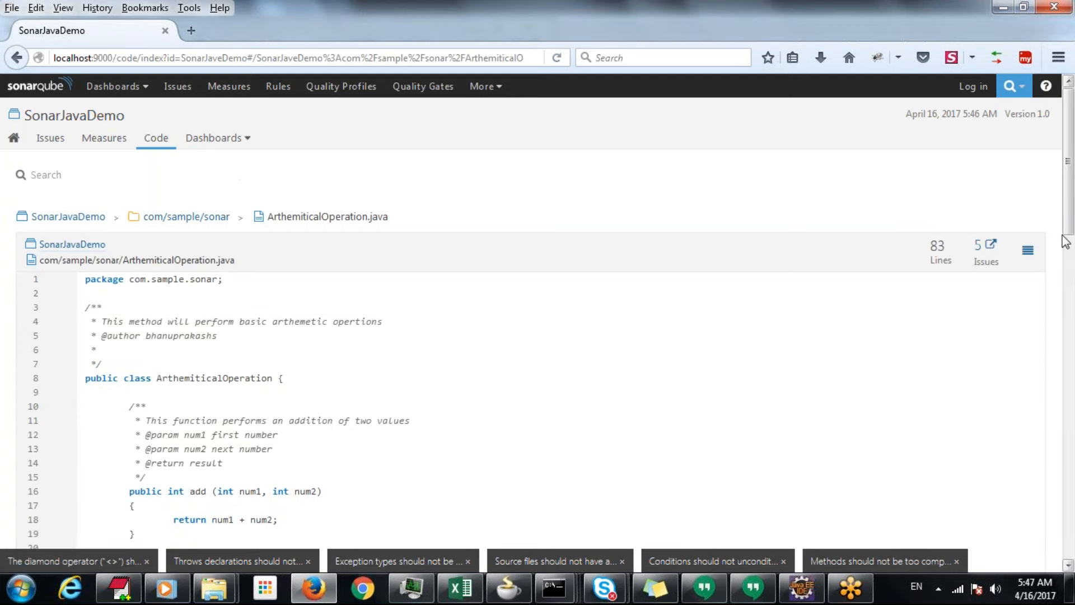
{"action": "left_click_drag", "start_coordinate": [1068, 230], "coordinate": [1071, 494]}
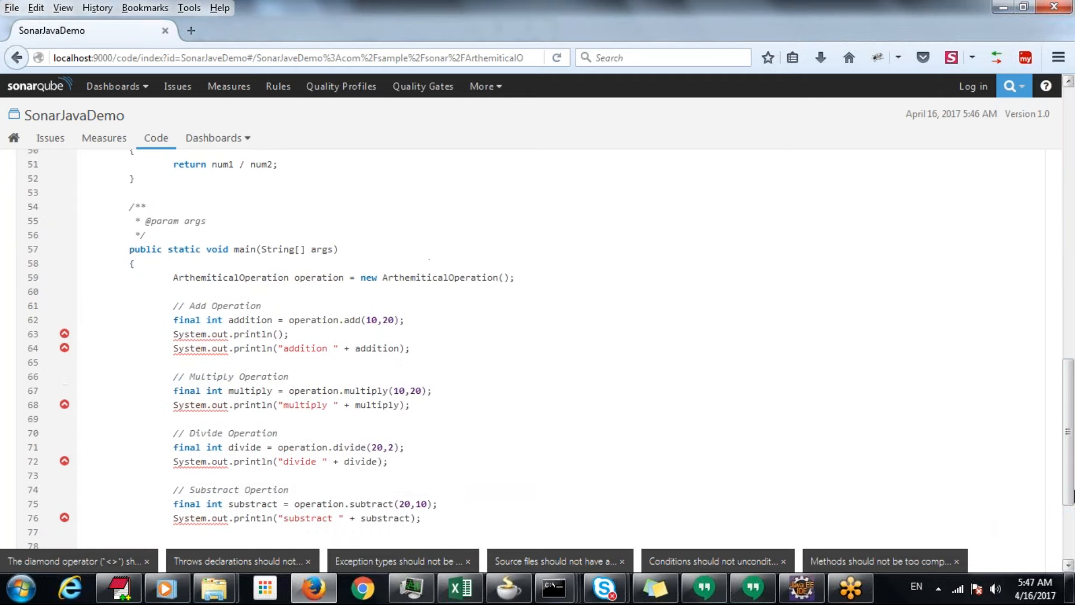
Show the issue on line 63 and read its rule description down to the noncompliant and compliant code examples
{"action": "left_click", "coordinate": [64, 336]}
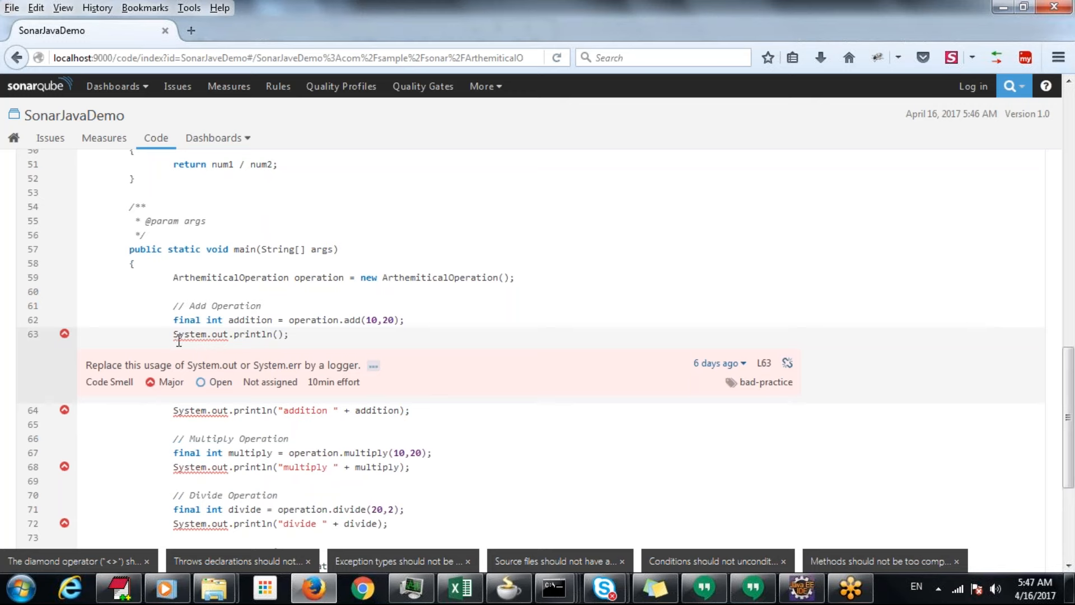
{"action": "left_click", "coordinate": [373, 370]}
{"action": "left_click_drag", "start_coordinate": [1071, 346], "coordinate": [1058, 520]}
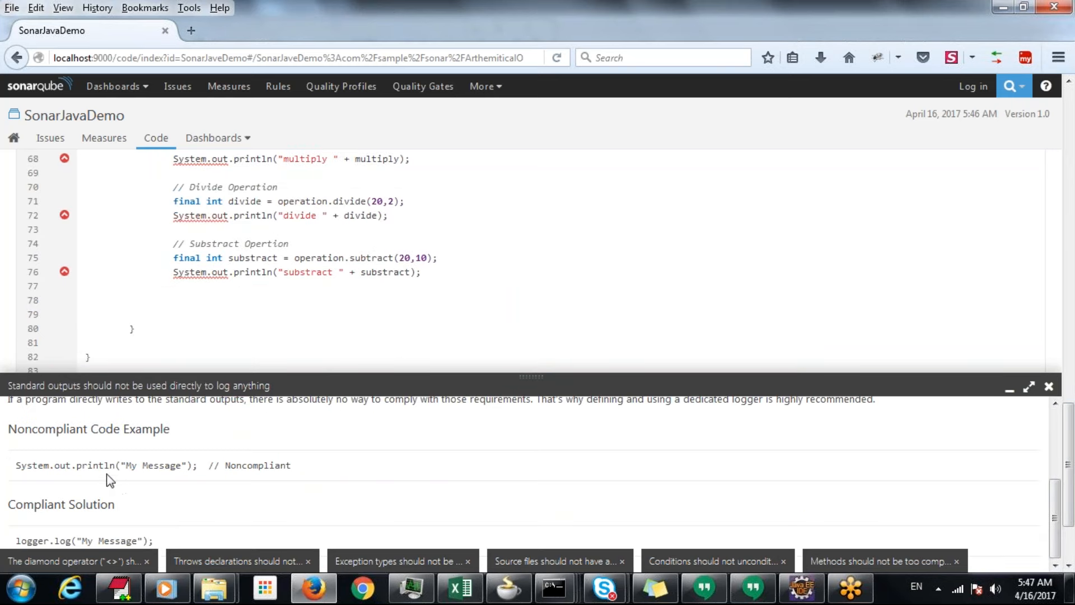